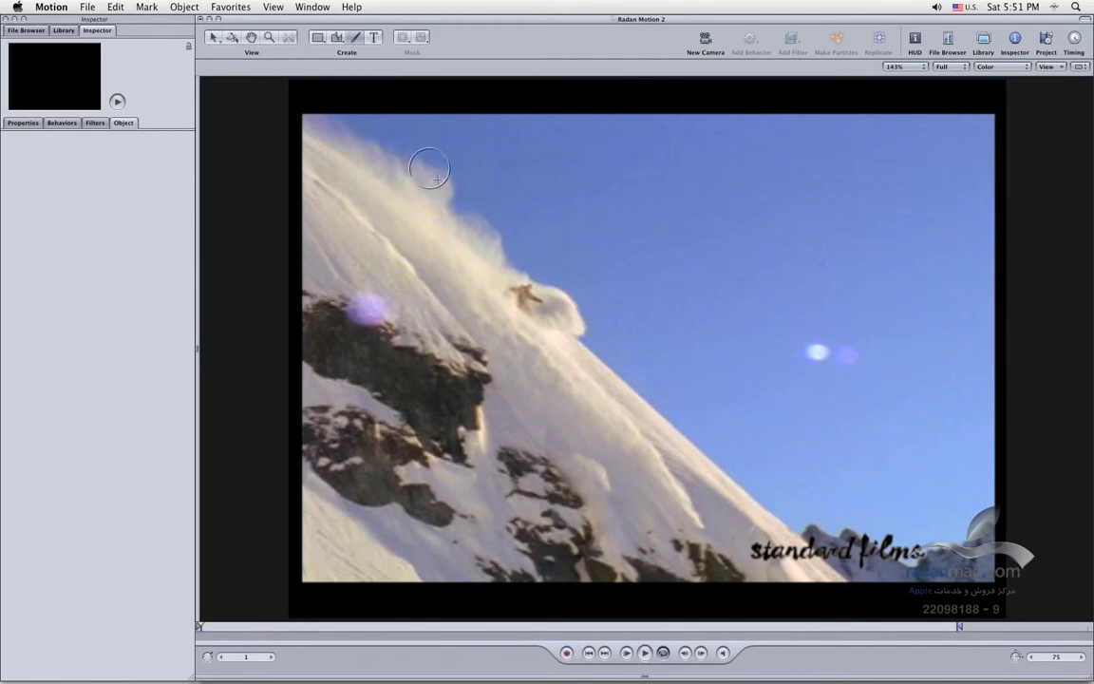
Show the Paint Stroke tool's floating settings near the edge of the image and set Pen Speed to Width
key(F7)
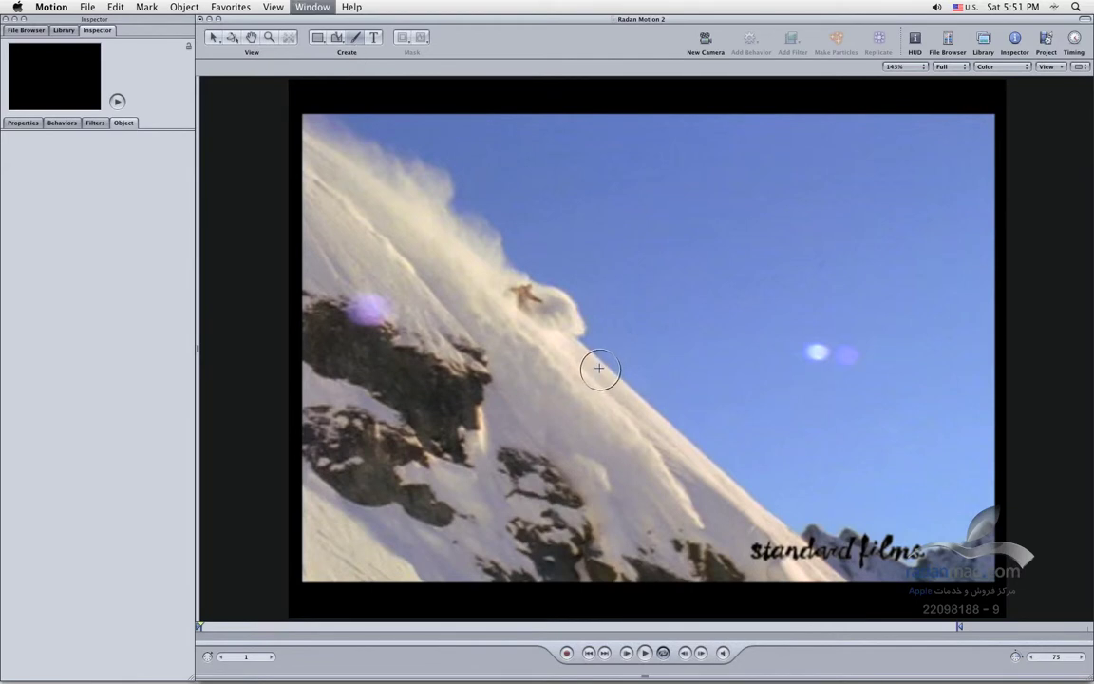
mouse_move(927, 356)
mouse_down()
mouse_move(946, 207)
mouse_move(969, 175)
mouse_up()
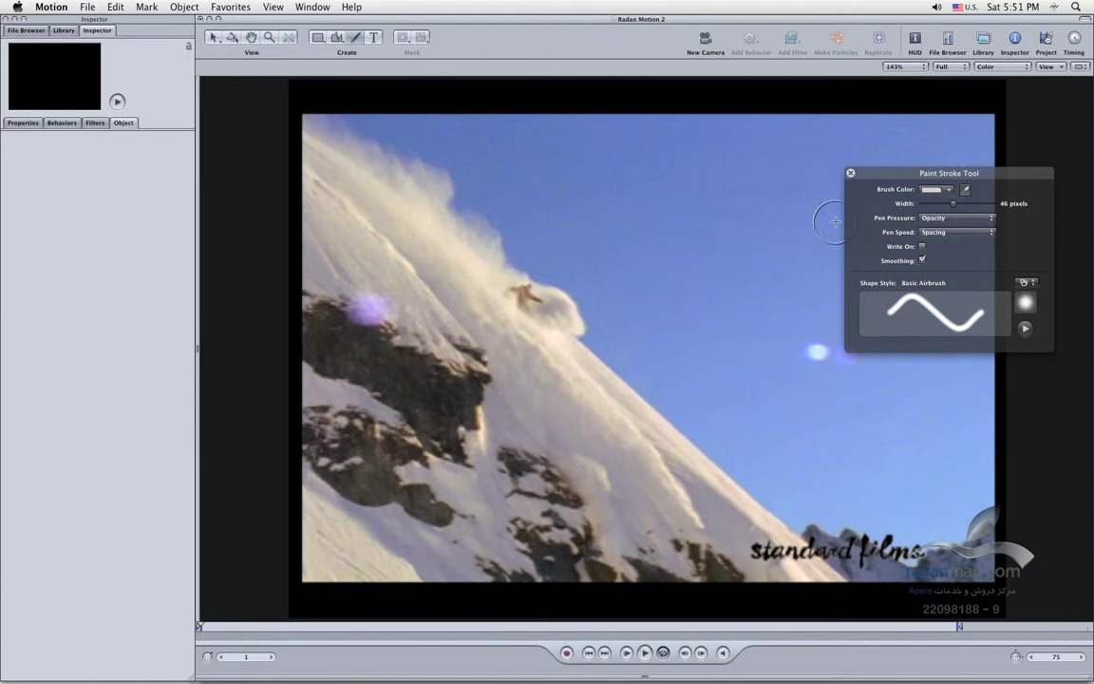
click(945, 219)
click(973, 243)
click(967, 236)
click(944, 212)
mouse_move(882, 180)
mouse_down()
mouse_move(759, 205)
mouse_move(873, 204)
mouse_move(923, 172)
mouse_move(907, 175)
mouse_move(921, 179)
mouse_up()
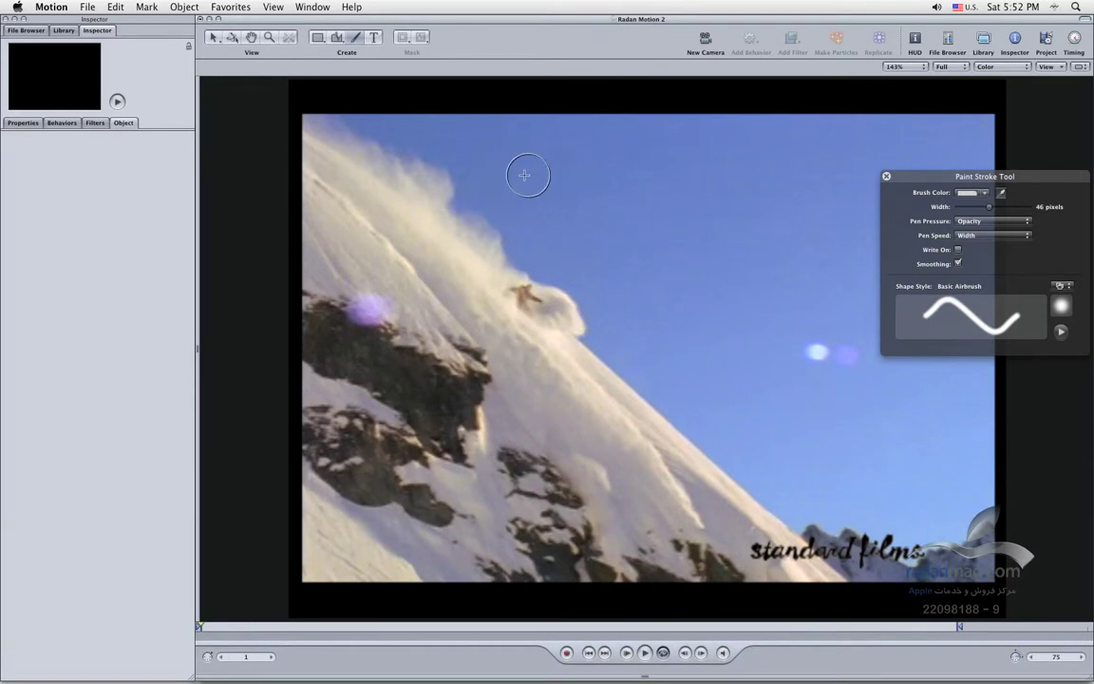
Paint two gently rising strokes across the sky and a small round figure with two legs and two arms beneath them
drag(514, 172, 617, 163)
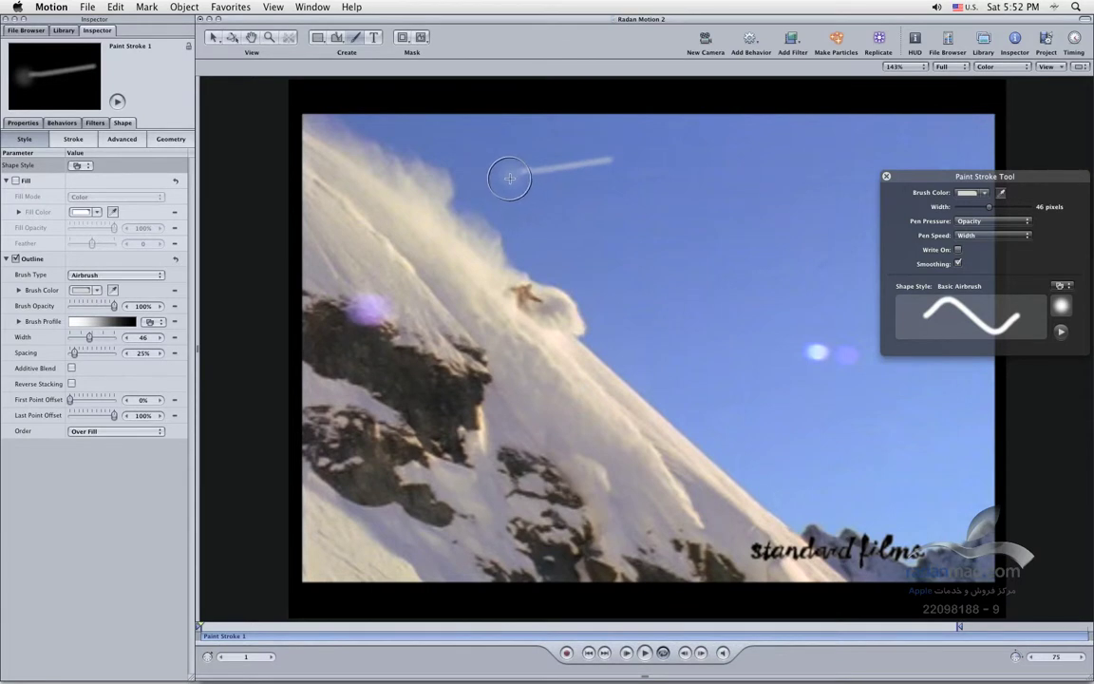
click(542, 221)
mouse_move(542, 221)
mouse_down()
mouse_move(749, 201)
mouse_move(868, 173)
mouse_up()
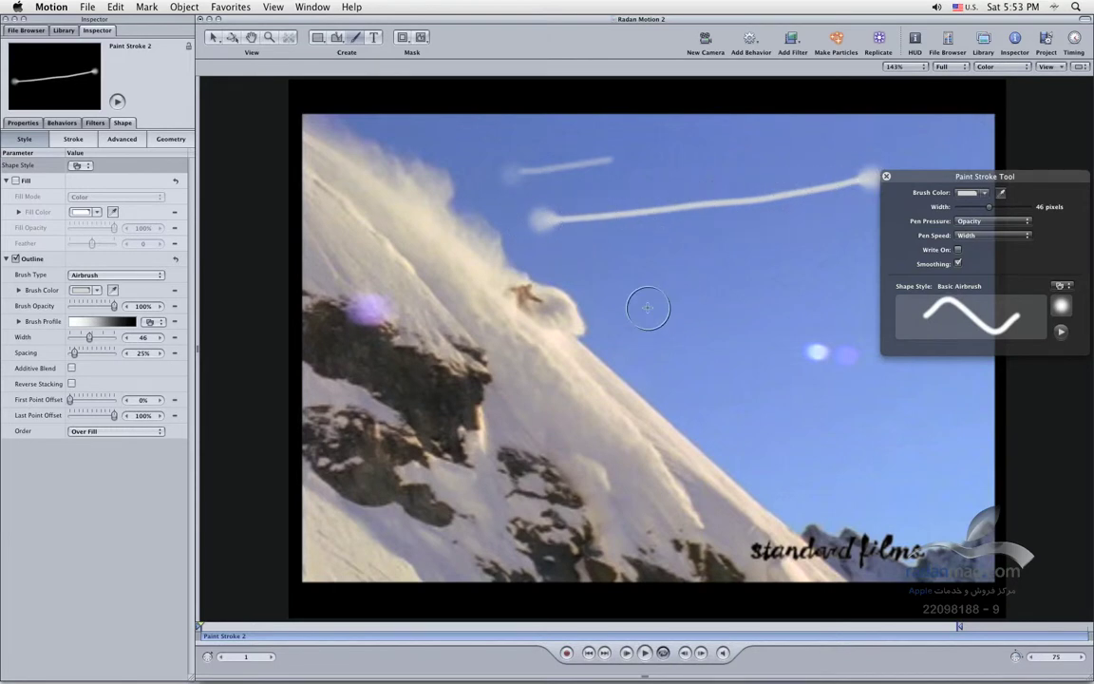
mouse_move(646, 289)
mouse_down()
mouse_move(696, 259)
mouse_move(701, 293)
mouse_move(664, 289)
mouse_up()
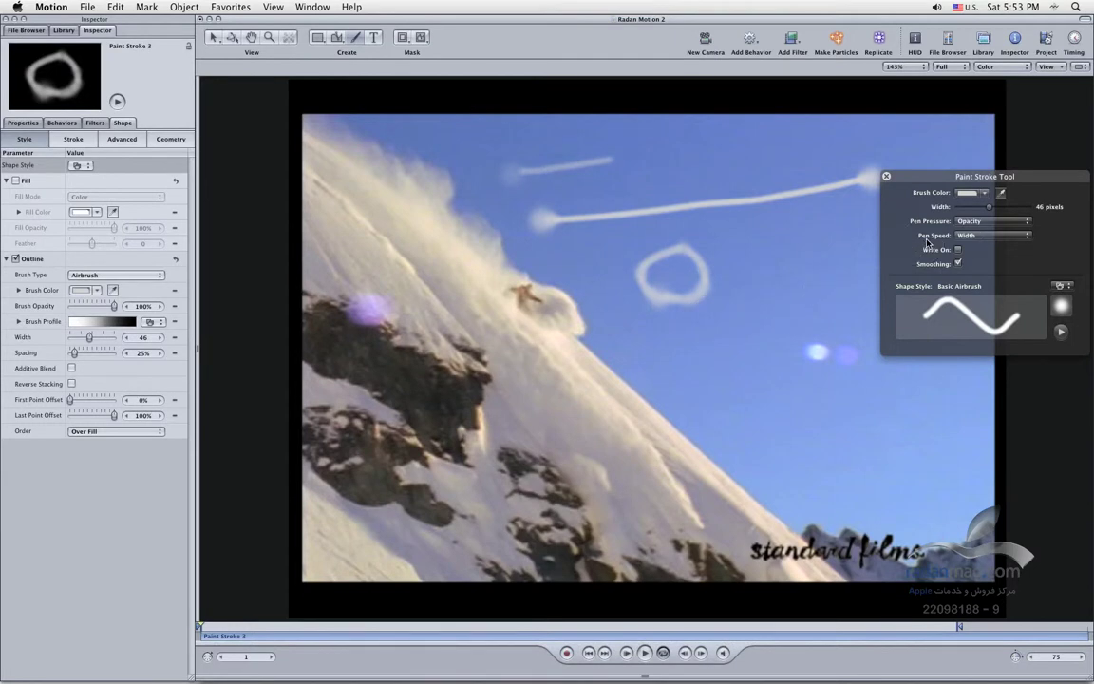
mouse_move(656, 301)
mouse_down()
mouse_move(669, 344)
mouse_move(683, 330)
mouse_move(713, 339)
mouse_up()
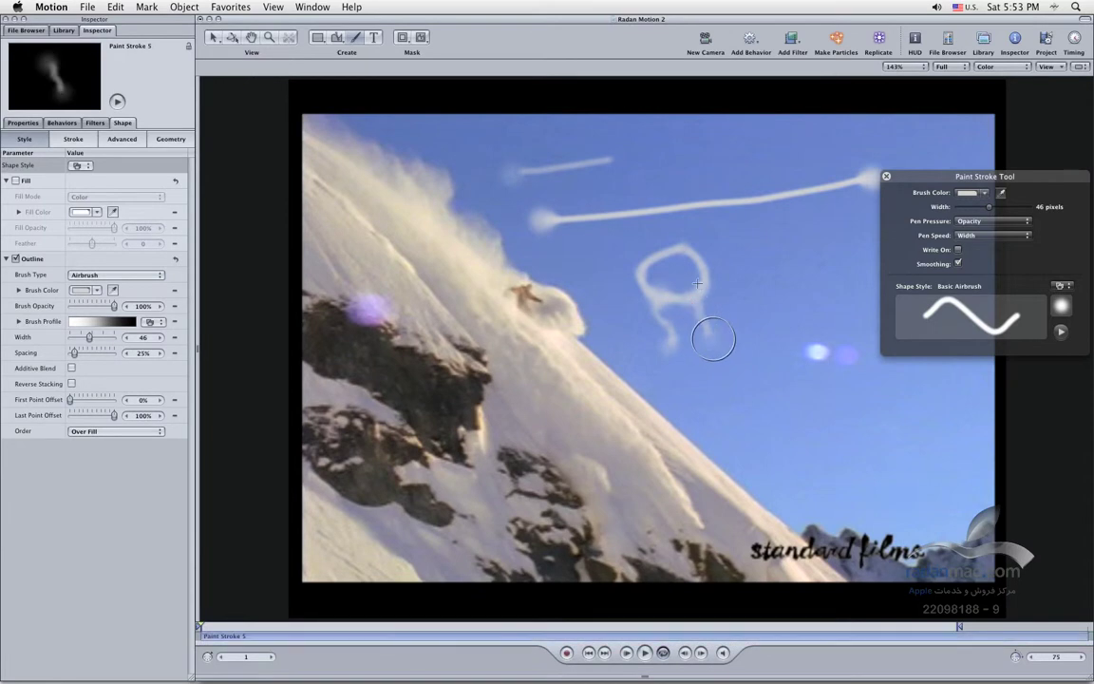
drag(701, 263, 745, 236)
drag(637, 272, 576, 270)
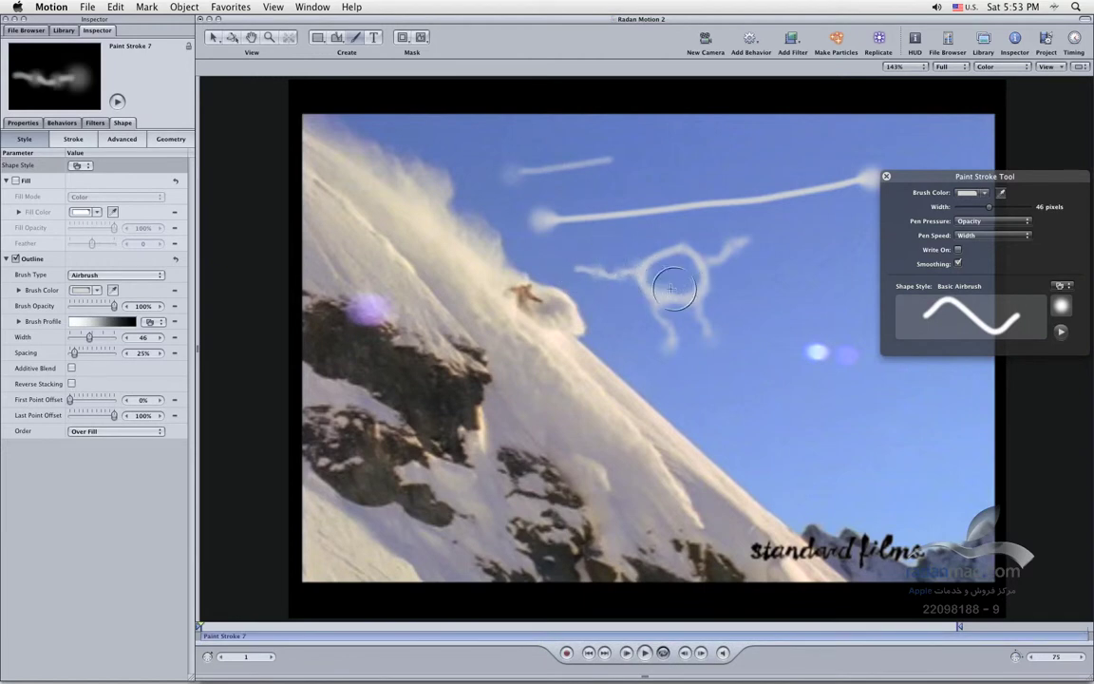
Set Pen Speed to Nothing and paint several freehand strokes in the sky around and below the round figure
click(978, 235)
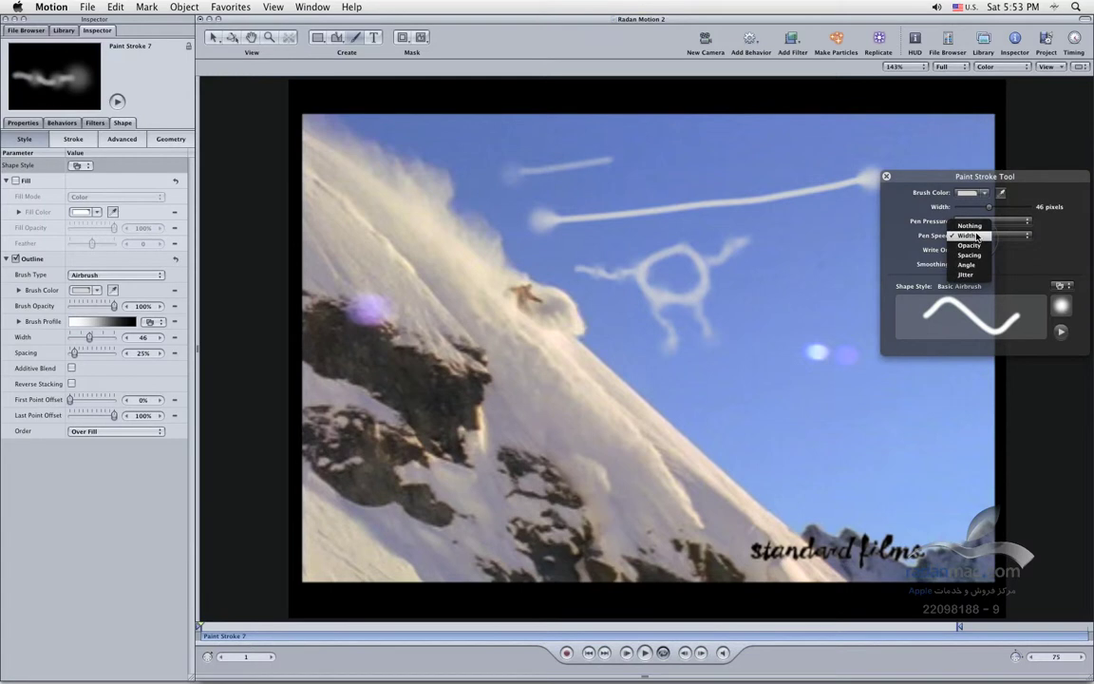
click(969, 226)
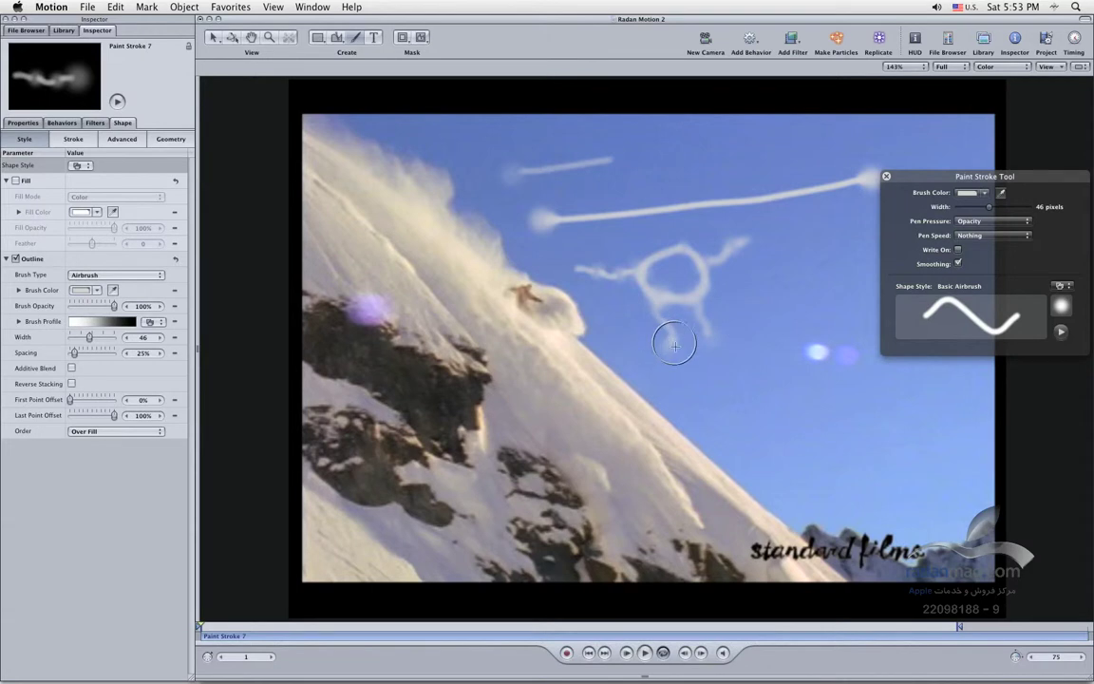
mouse_move(641, 342)
mouse_down()
mouse_move(689, 361)
mouse_move(667, 332)
mouse_move(727, 347)
mouse_up()
mouse_move(748, 282)
mouse_down()
mouse_move(804, 388)
mouse_move(797, 372)
mouse_move(742, 403)
mouse_move(748, 417)
mouse_move(780, 426)
mouse_move(786, 416)
mouse_move(756, 489)
mouse_move(735, 423)
mouse_move(783, 442)
mouse_up()
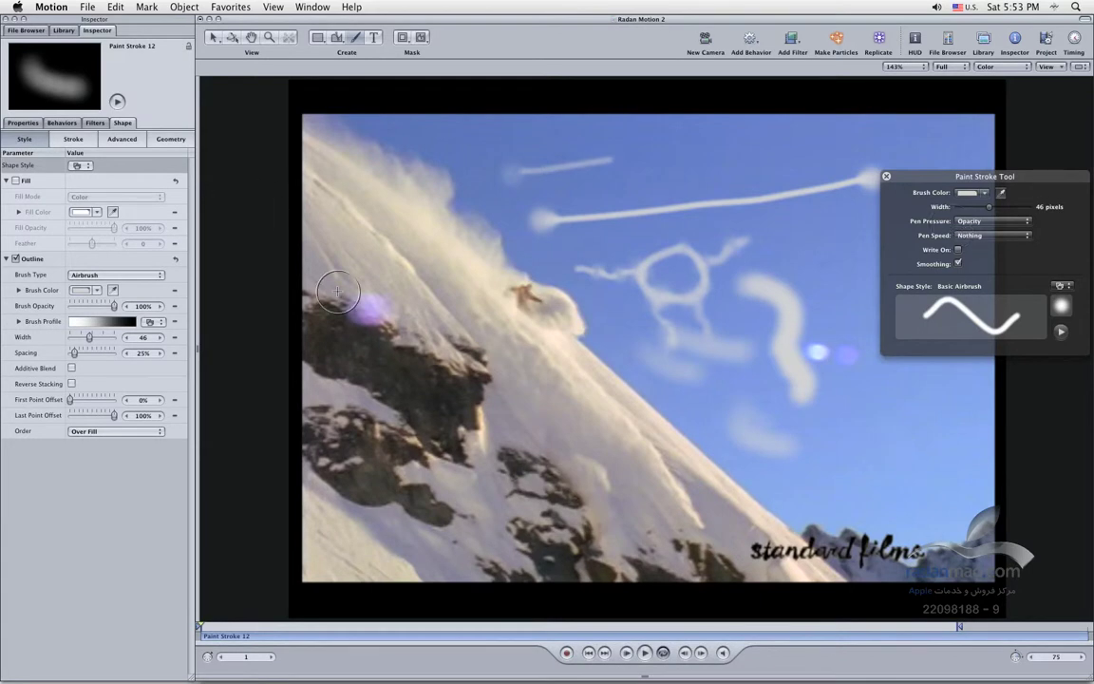
Delete all the paint strokes, Paint Stroke through Paint Stroke 12, from the group above the Blue sky layer
key(F5)
key(F6)
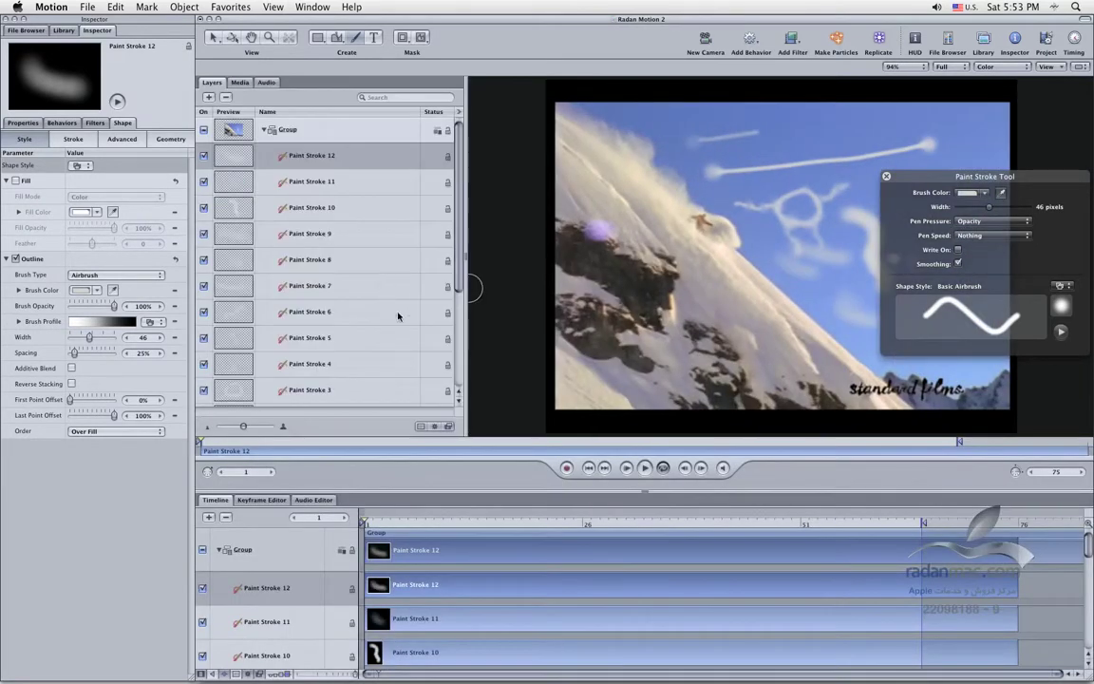
key(F6)
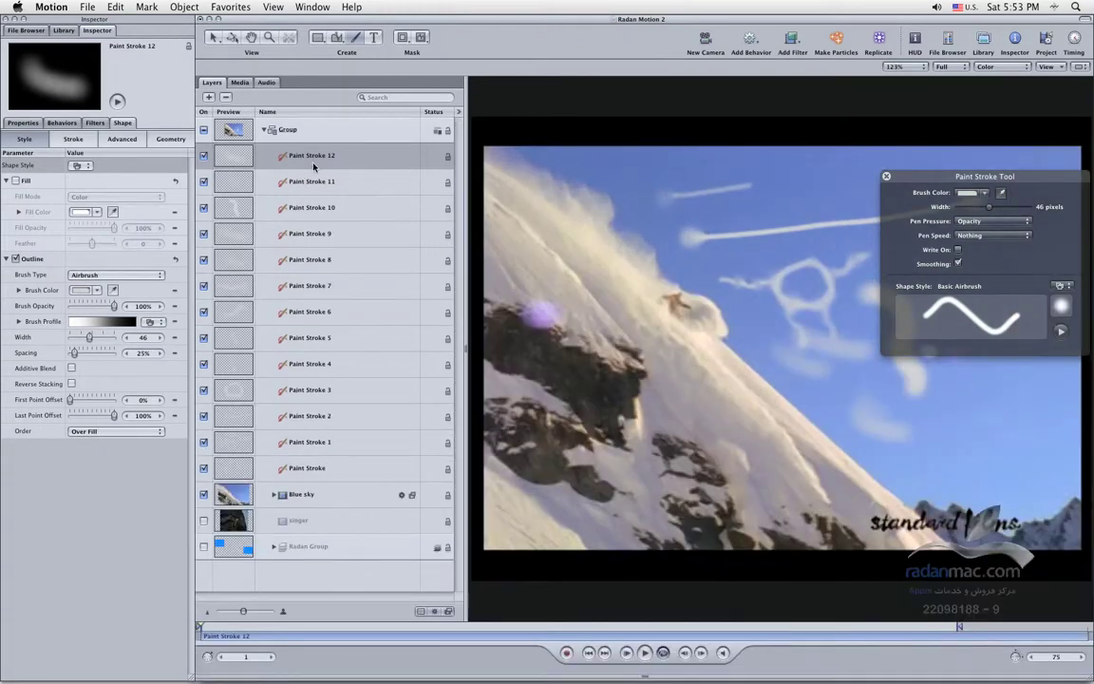
click(313, 166)
shift+click(329, 469)
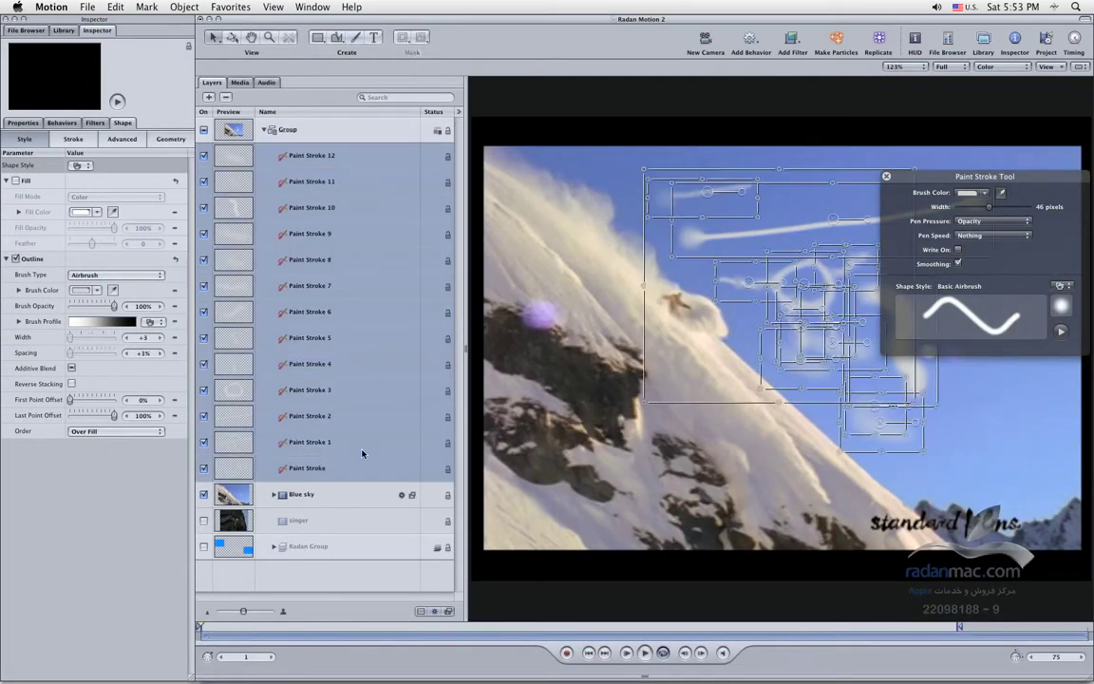
key(Delete)
key(F5)
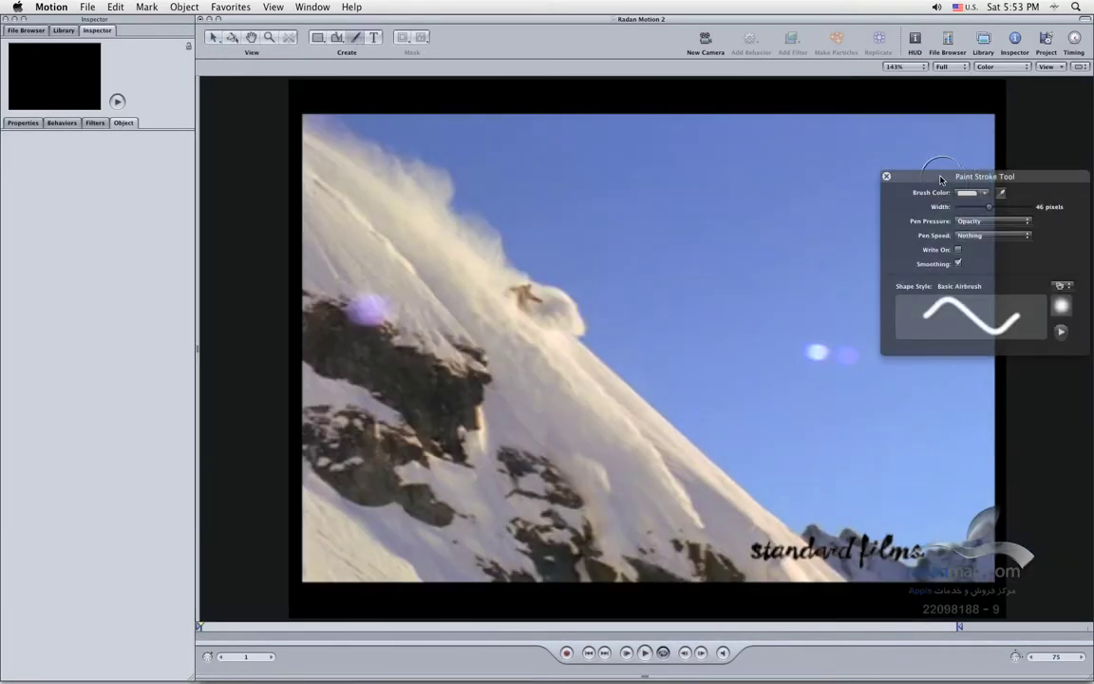
Set the Paint Stroke tool's Pen Pressure to Nothing and place its floating settings slightly lower
drag(941, 179, 942, 192)
click(968, 235)
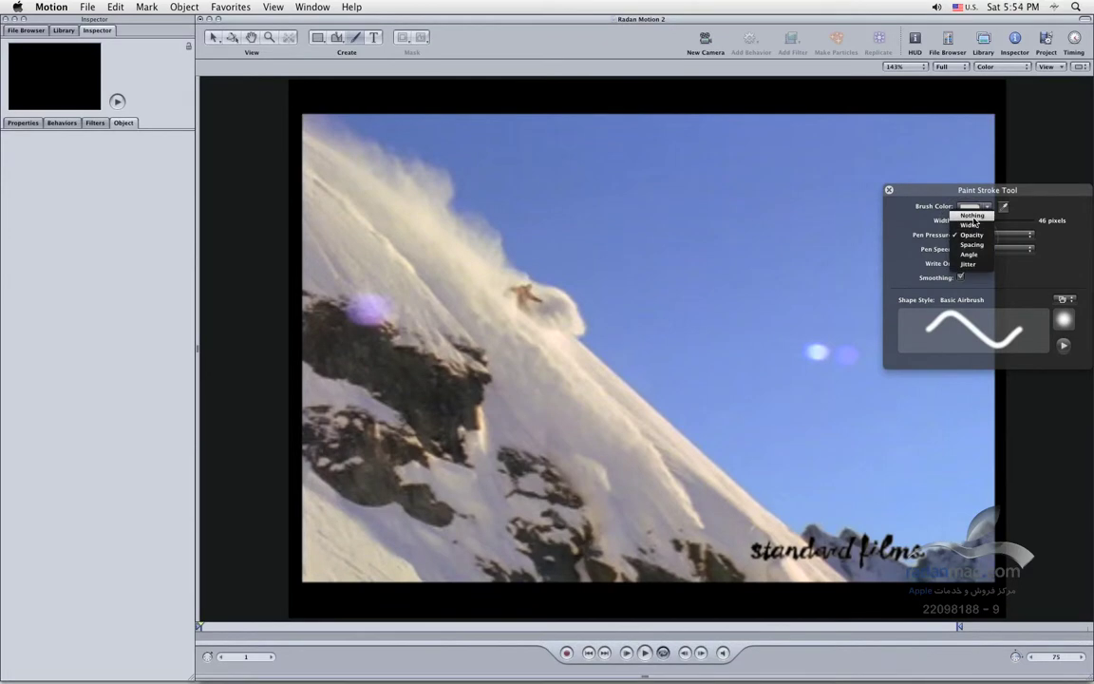
click(953, 218)
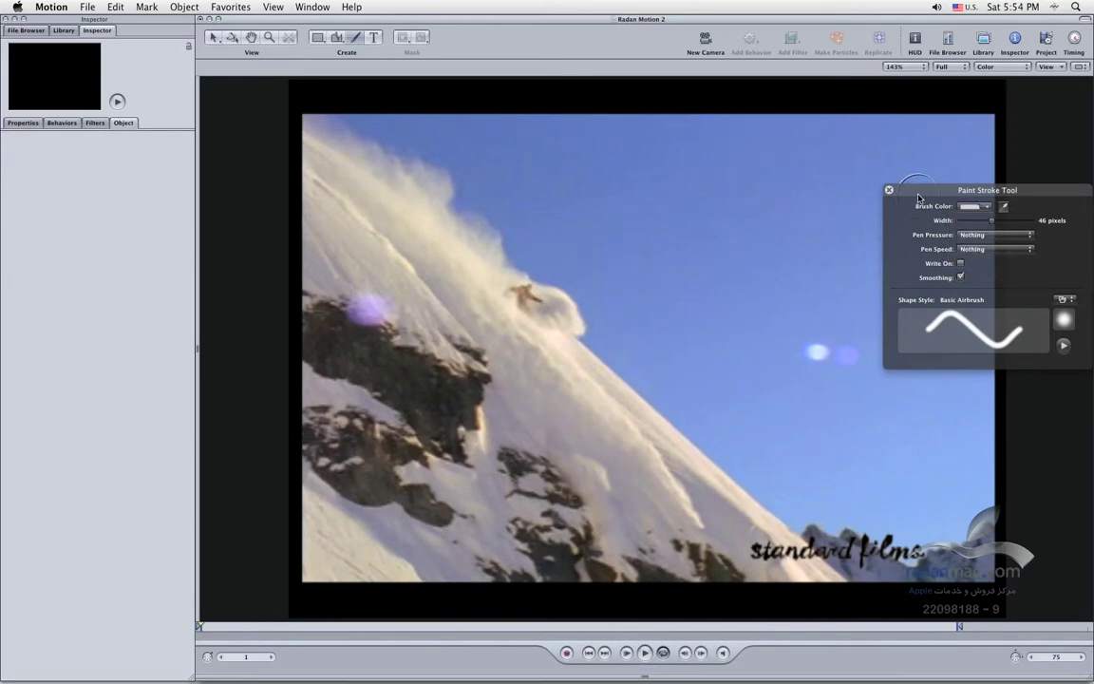
drag(917, 197, 912, 200)
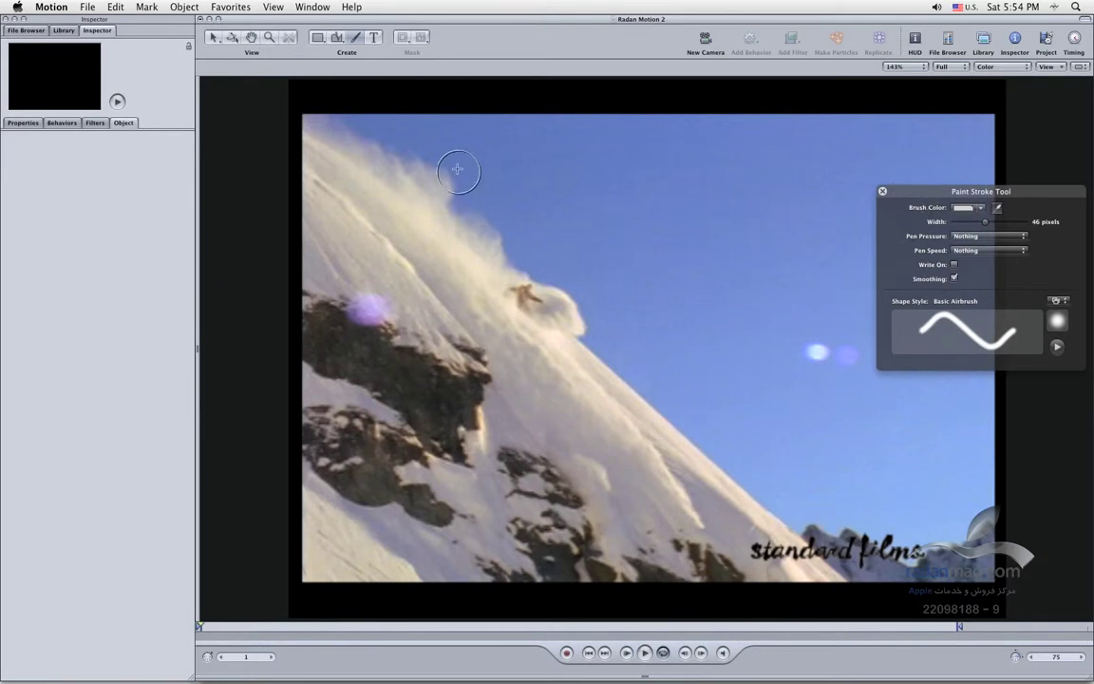
Paint a wavy diagonal test stroke following the snow slope, and delete it
mouse_move(459, 167)
mouse_down()
mouse_move(600, 292)
mouse_move(662, 393)
mouse_move(764, 460)
mouse_up()
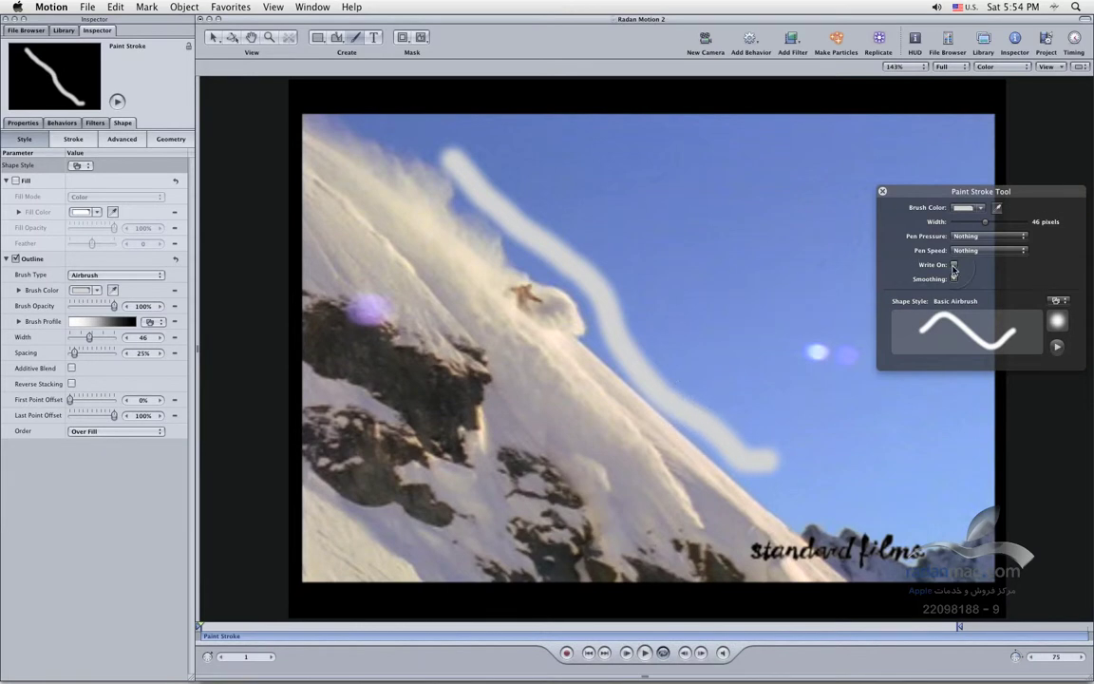
key(Delete)
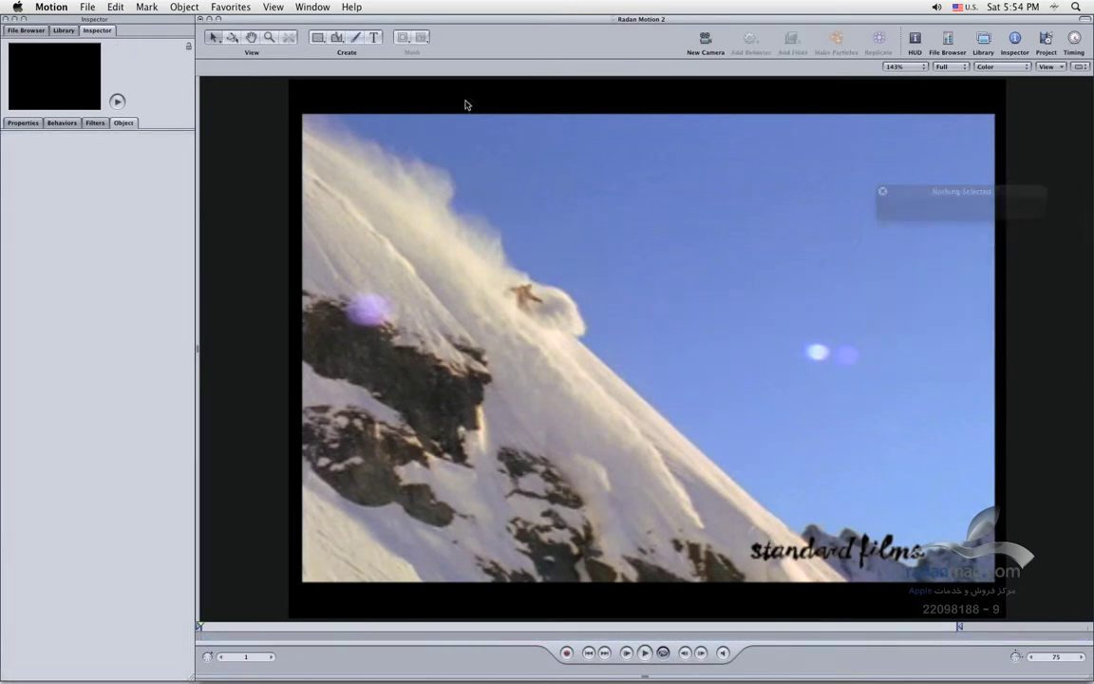
Paint a wavy stroke down along the slope with Write On enabled, and preview its animation from the first frame
click(356, 41)
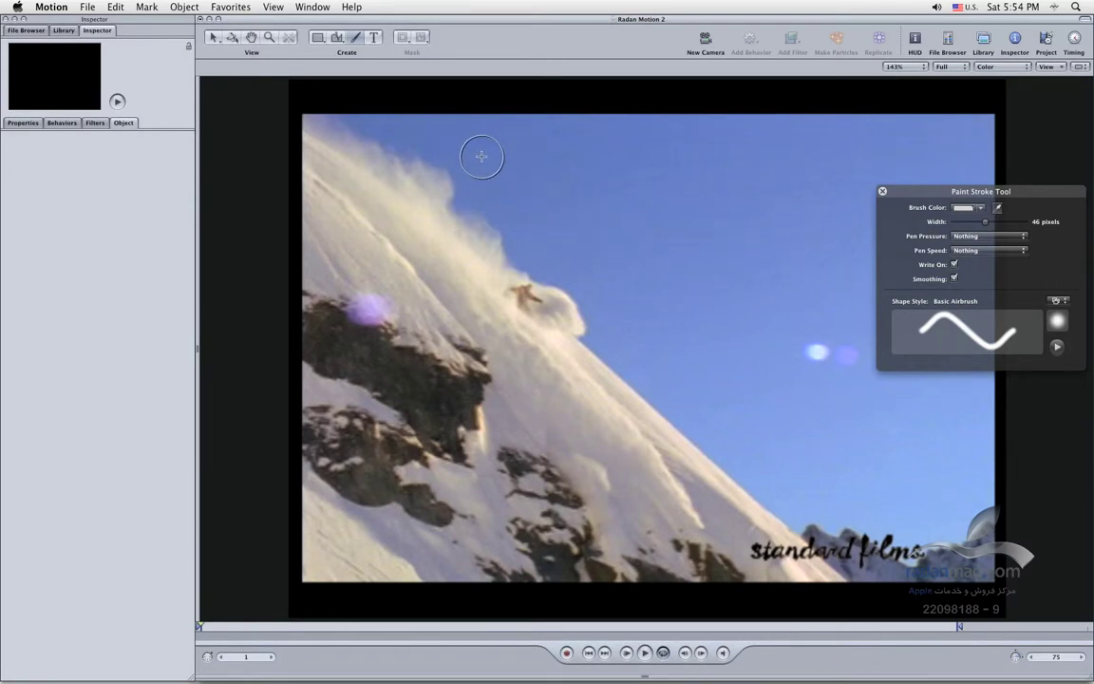
mouse_move(477, 154)
mouse_down()
mouse_move(536, 165)
mouse_move(589, 194)
mouse_move(623, 242)
mouse_move(688, 267)
mouse_move(718, 297)
mouse_move(724, 380)
mouse_move(794, 469)
mouse_up()
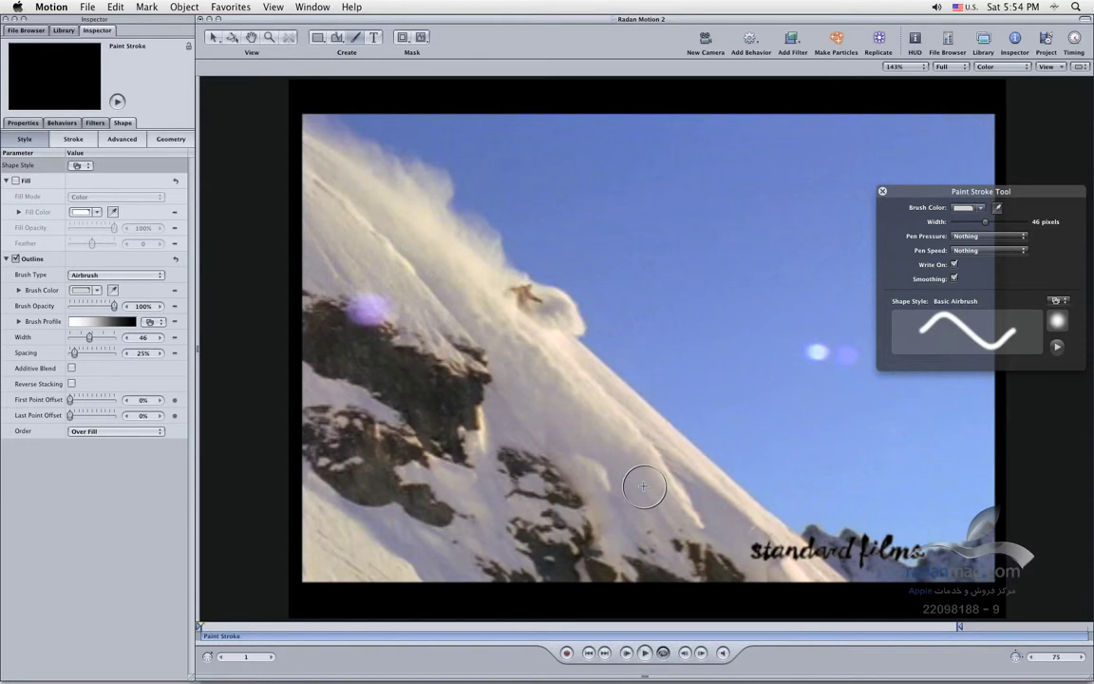
key(space)
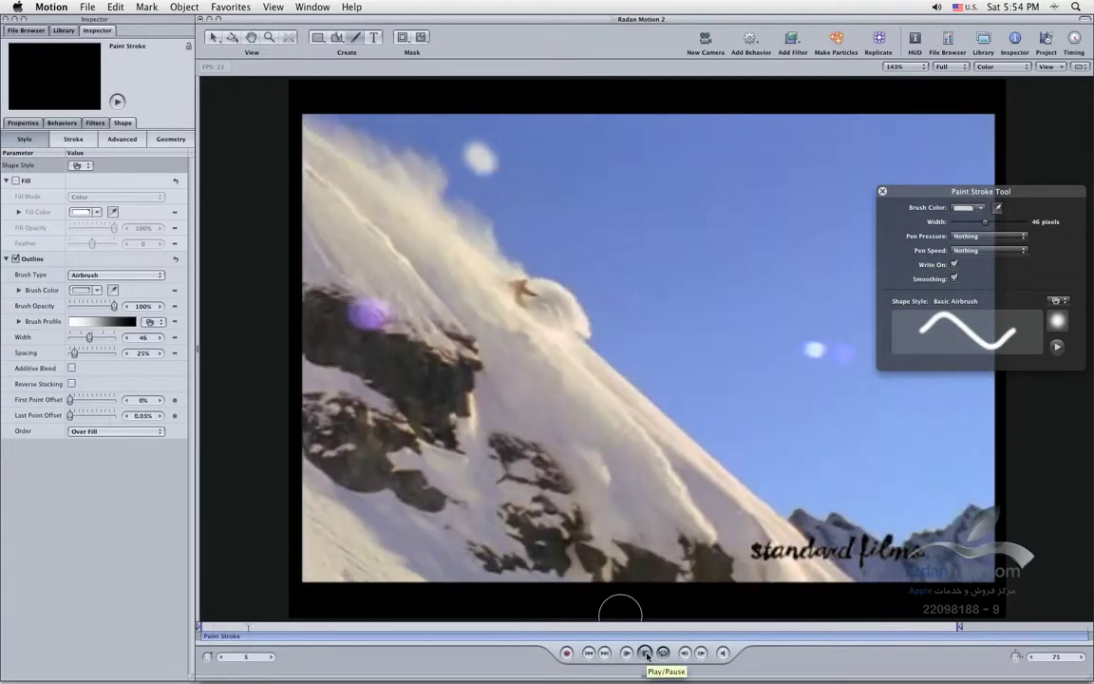
click(589, 653)
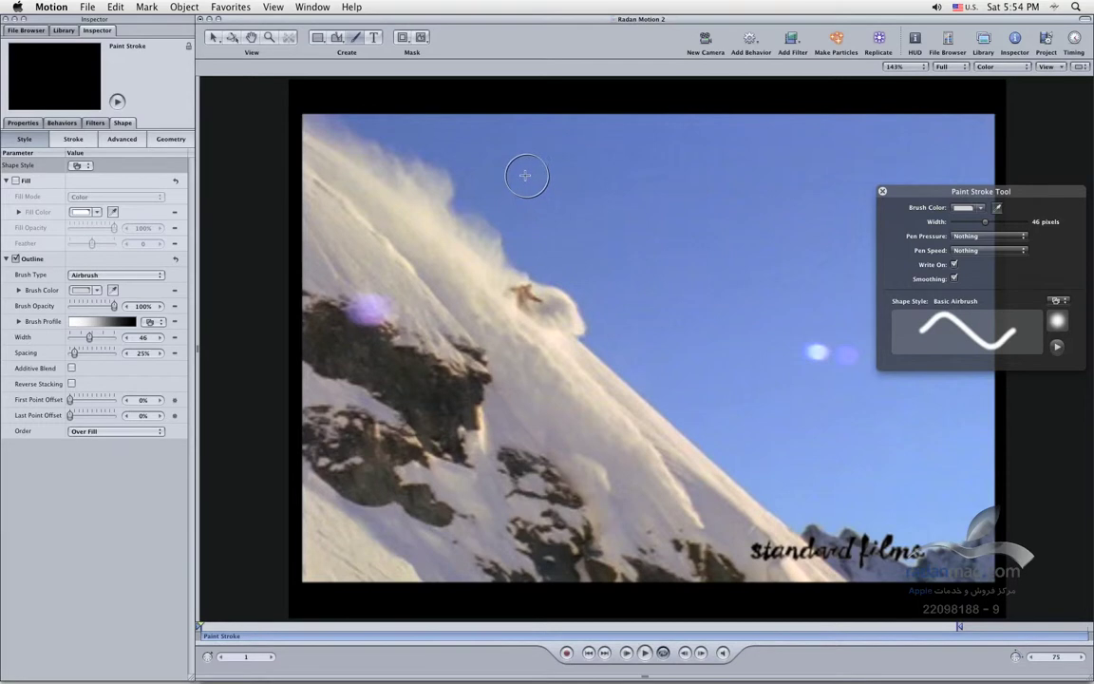
Paint a second write-on stroke diagonally across the sky from the first frame and play both strokes' animation twice
drag(510, 142, 774, 369)
click(645, 652)
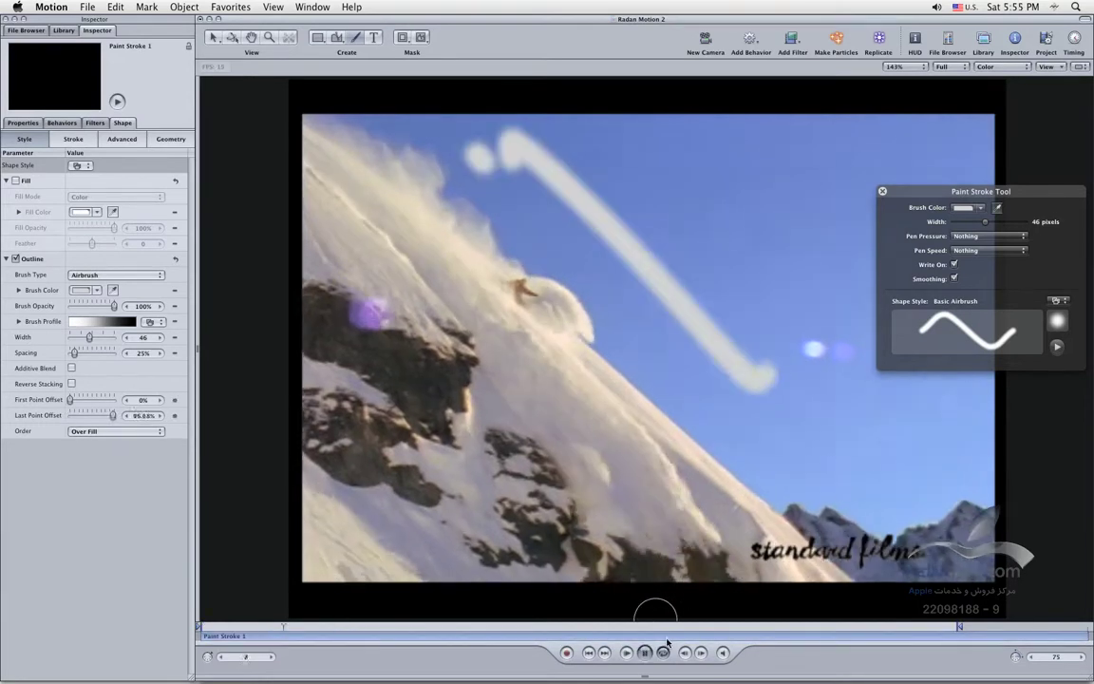
click(644, 655)
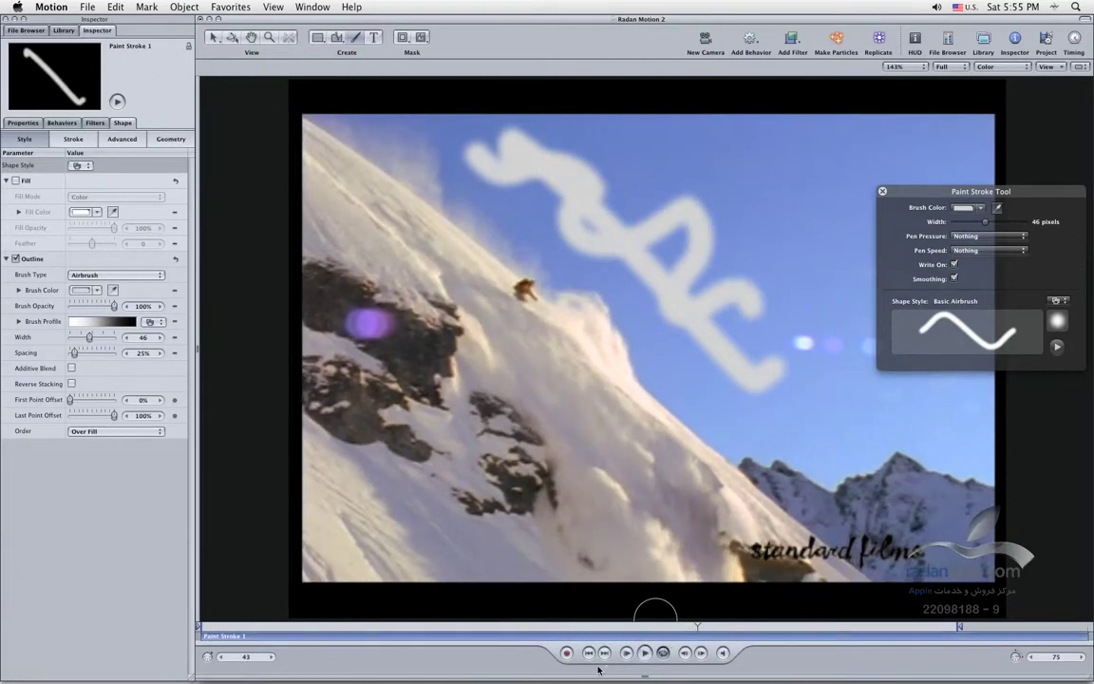
click(587, 652)
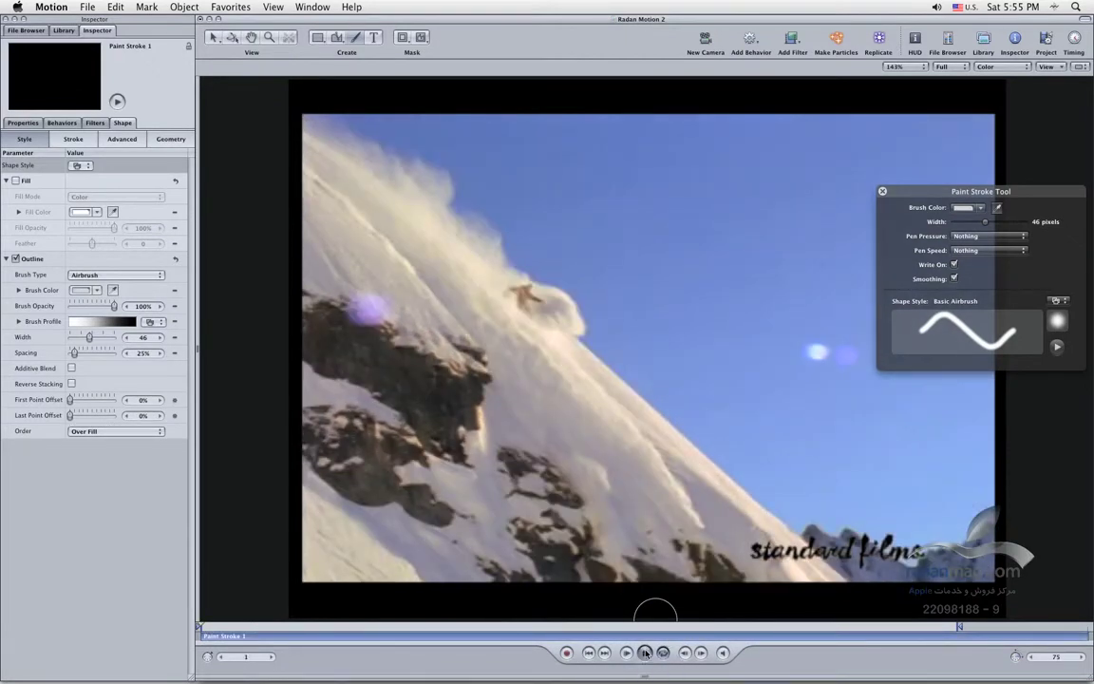
click(643, 652)
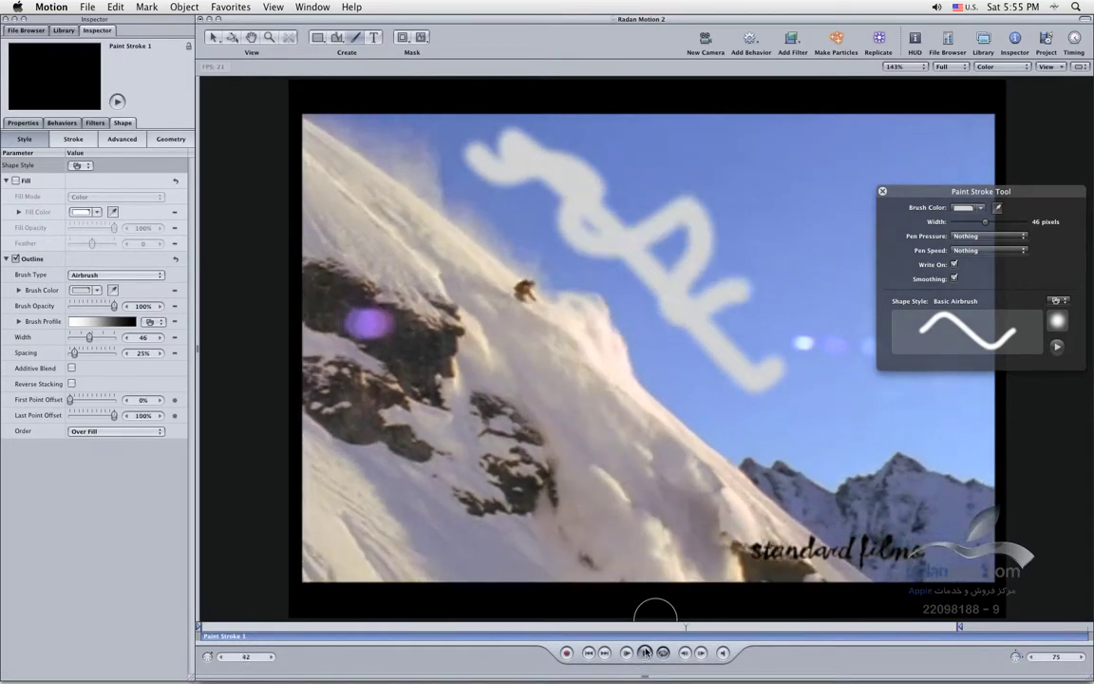
click(645, 652)
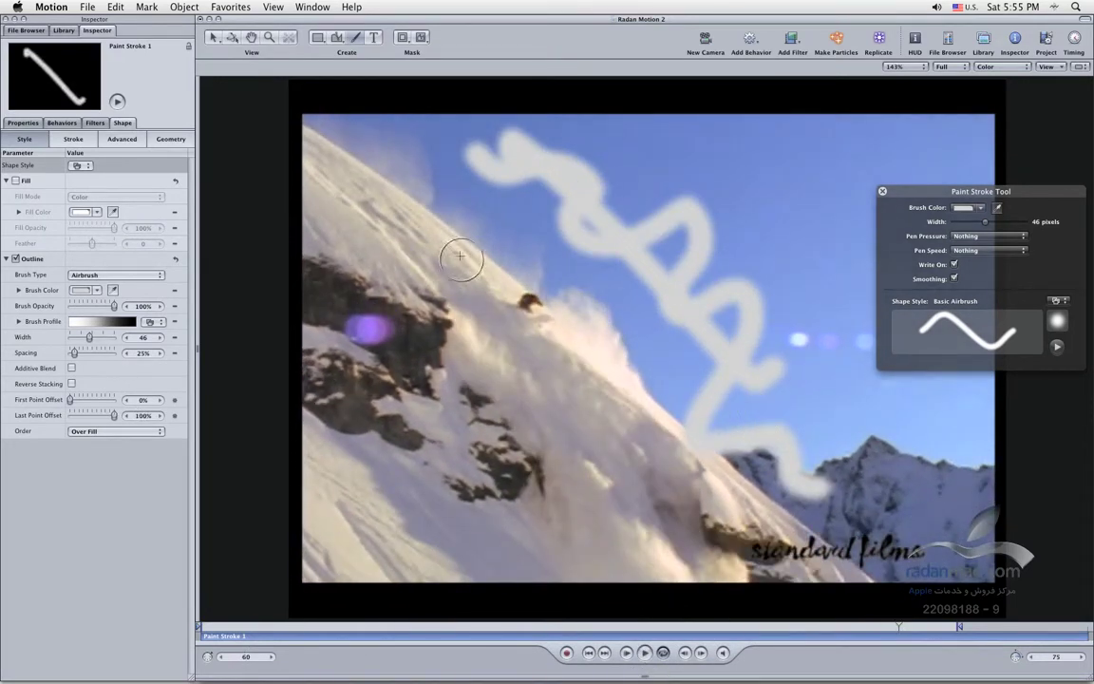
Select the two write-on strokes on the canvas and delete them
key(s)
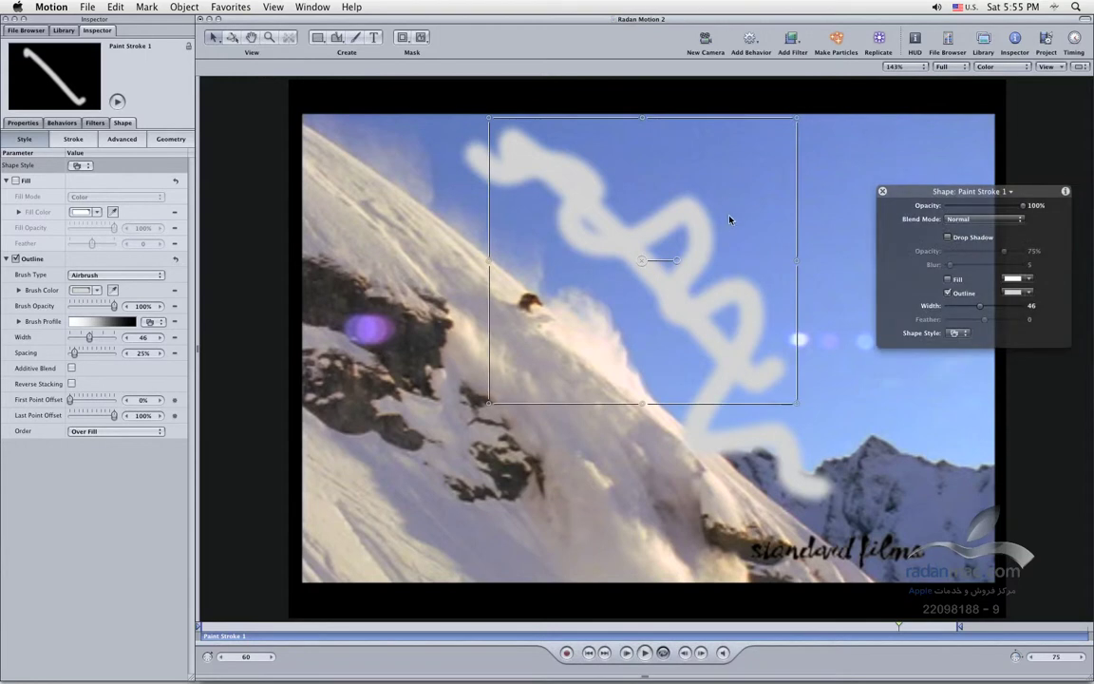
click(728, 221)
click(681, 224)
key(Delete)
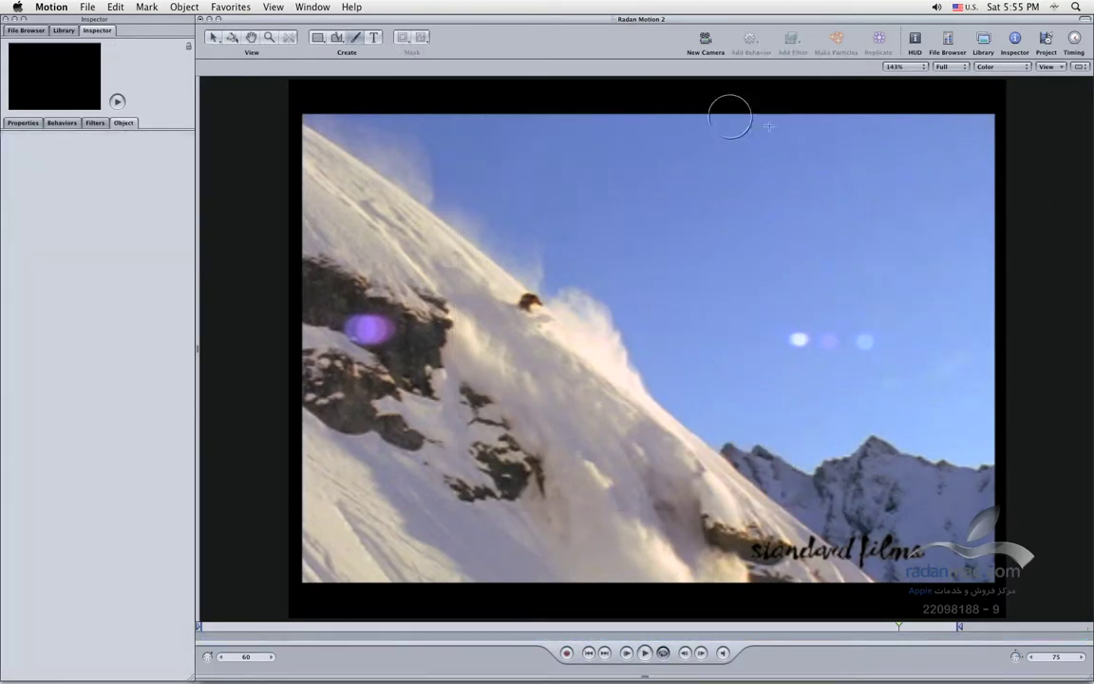
Set the Paint Stroke tool's width to 19 pixels and return to the first frame
key(p)
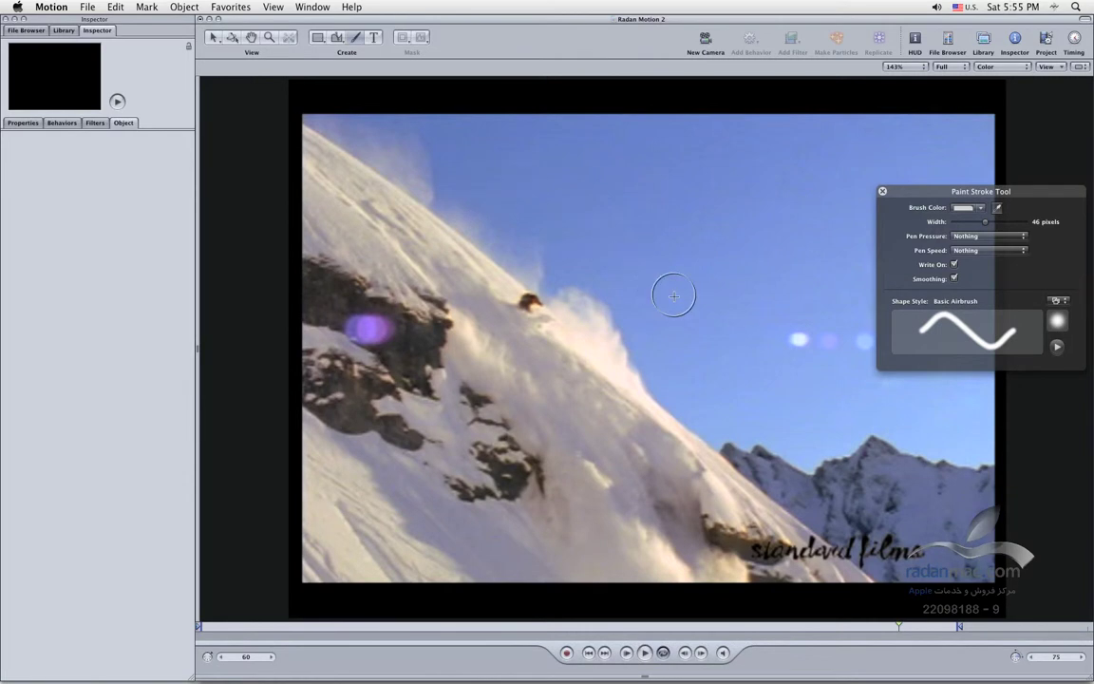
drag(977, 223, 964, 222)
click(588, 652)
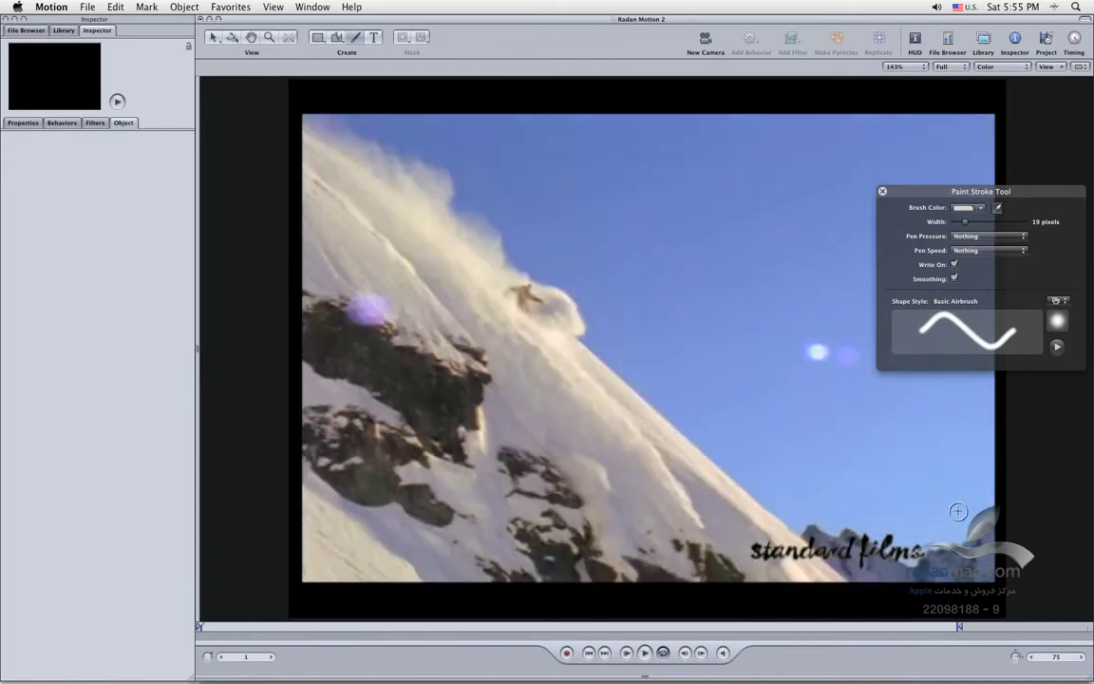
Move the playhead to frame 49 and remove the stray paint stroke drawn from the frame's edge across the mountains
click(700, 626)
mouse_move(687, 625)
mouse_down()
mouse_move(767, 633)
mouse_move(911, 491)
mouse_move(810, 452)
mouse_move(764, 456)
mouse_up()
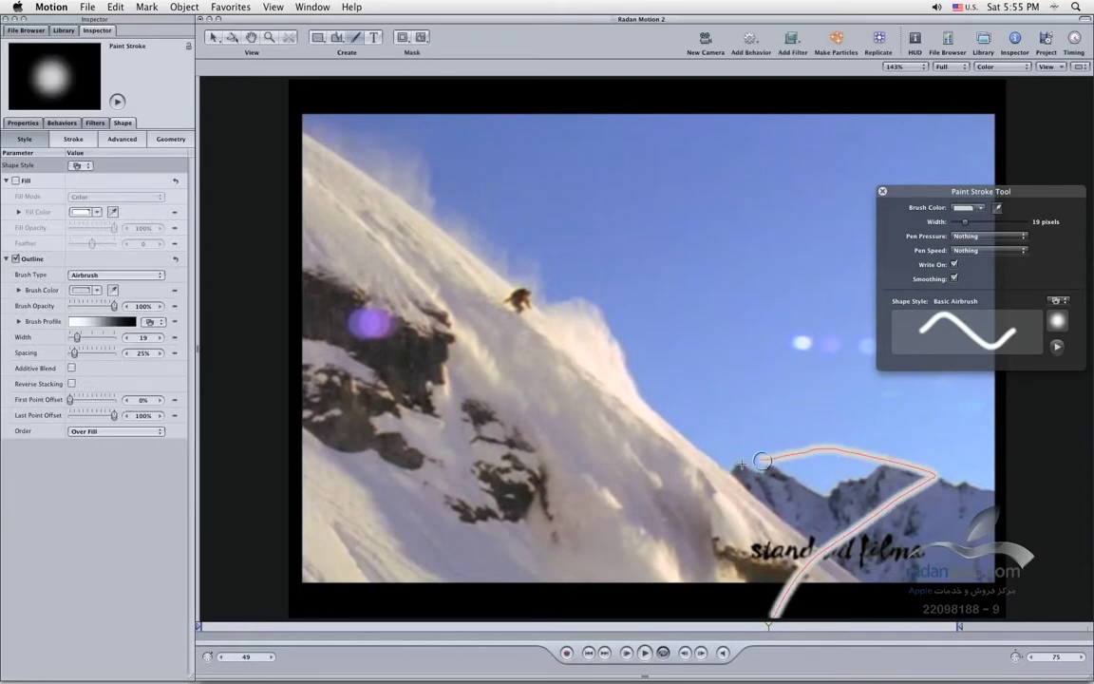
key(Delete)
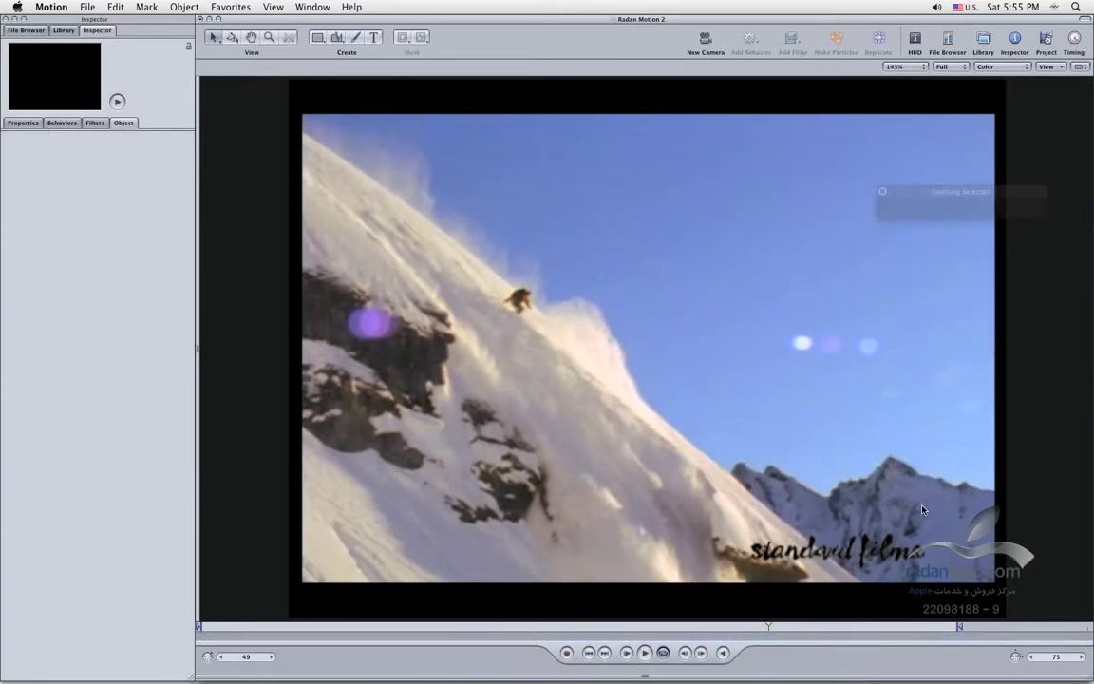
Paint a write-on stroke from the mountain peak along the ridge and up the snow slope's edge, and play it from the first frame
drag(914, 200, 806, 165)
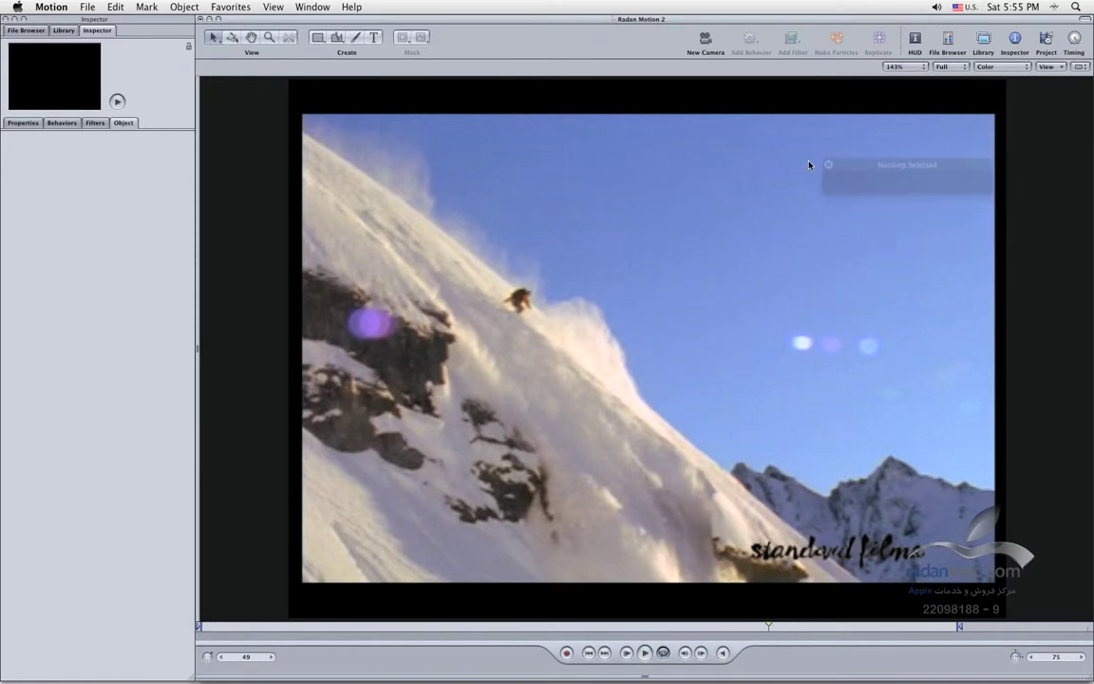
click(353, 38)
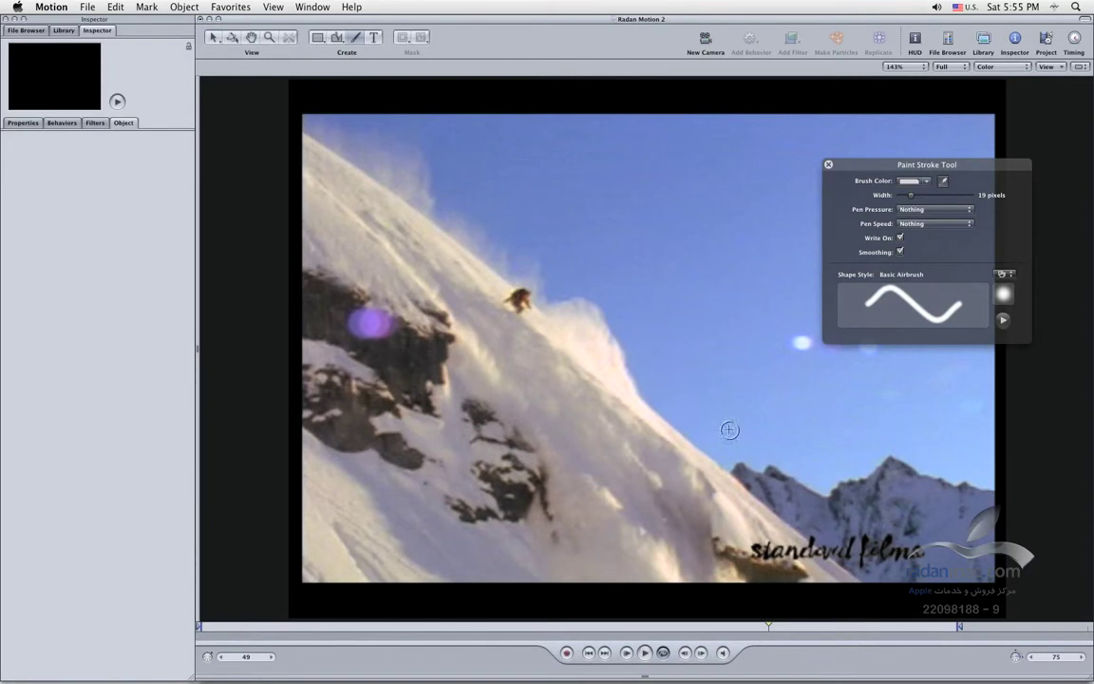
drag(891, 456, 724, 470)
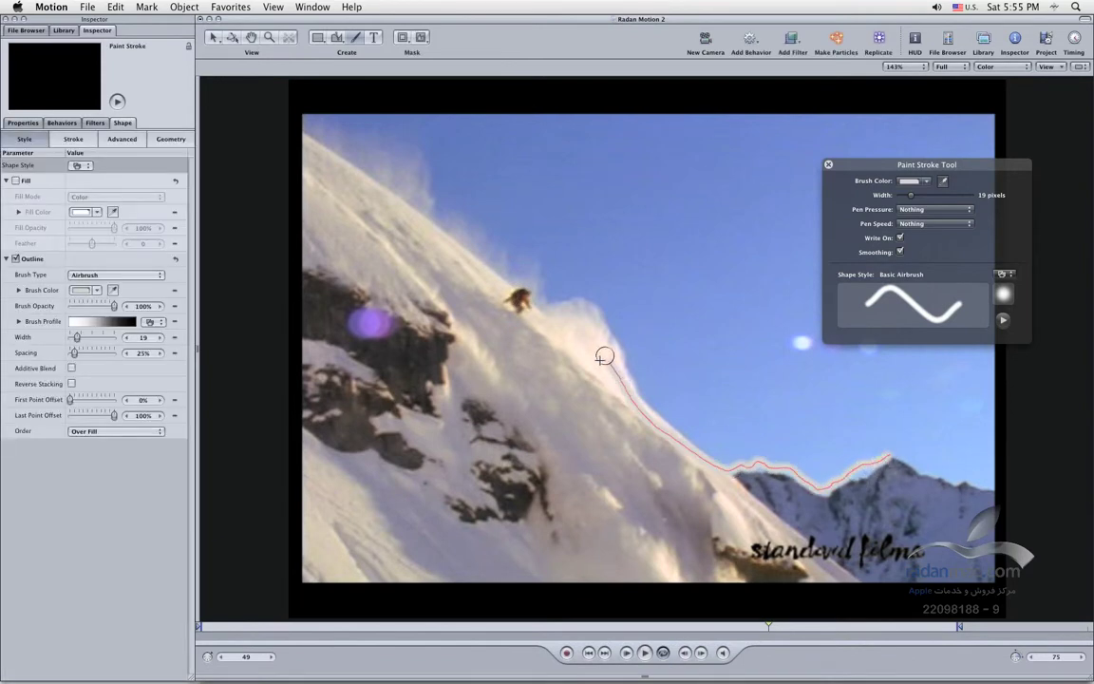
click(588, 653)
click(644, 653)
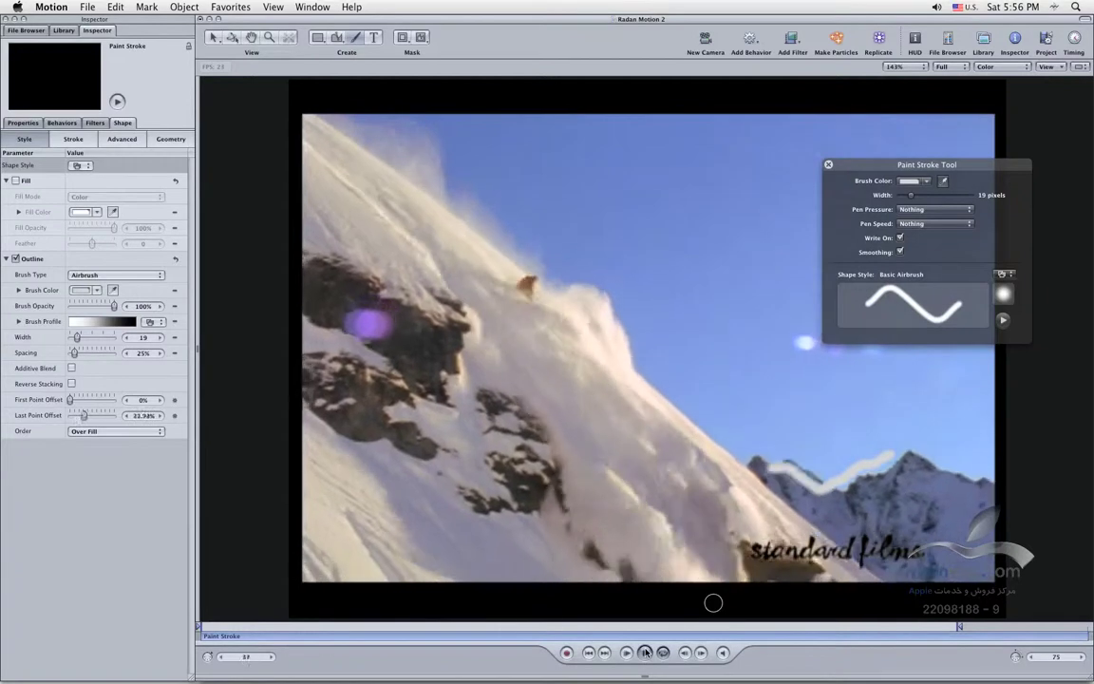
click(644, 652)
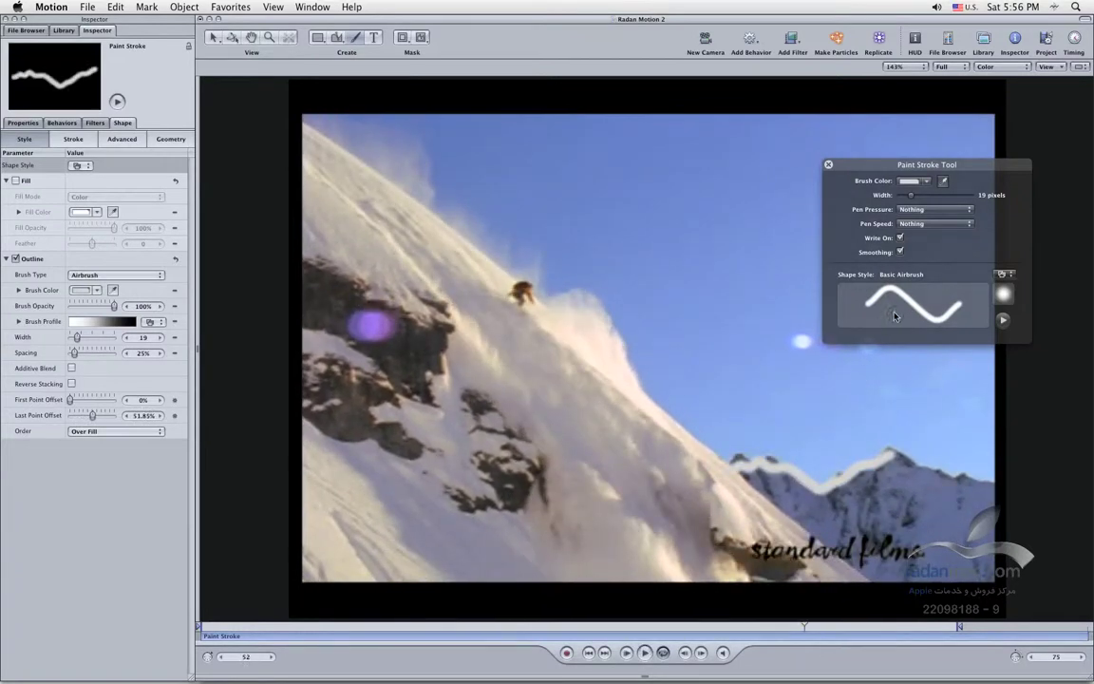
Select the write-on stroke along the mountain ridge and delete it
drag(860, 169, 870, 173)
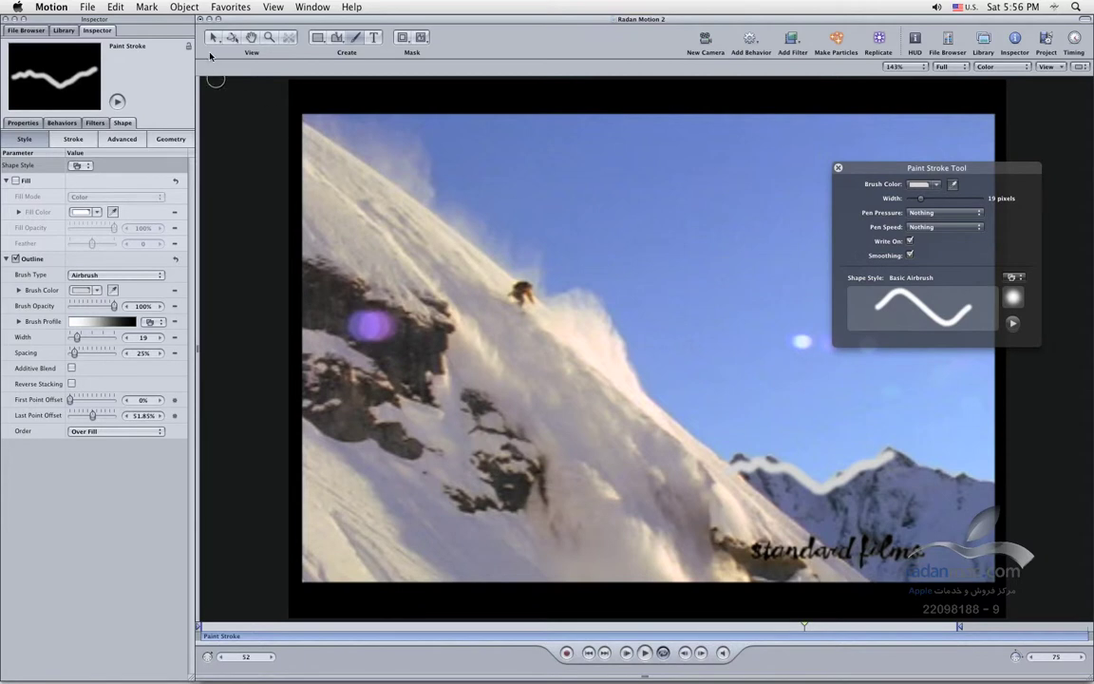
key(Escape)
mouse_move(802, 485)
mouse_down()
mouse_move(781, 429)
mouse_move(713, 418)
mouse_up()
key(Delete)
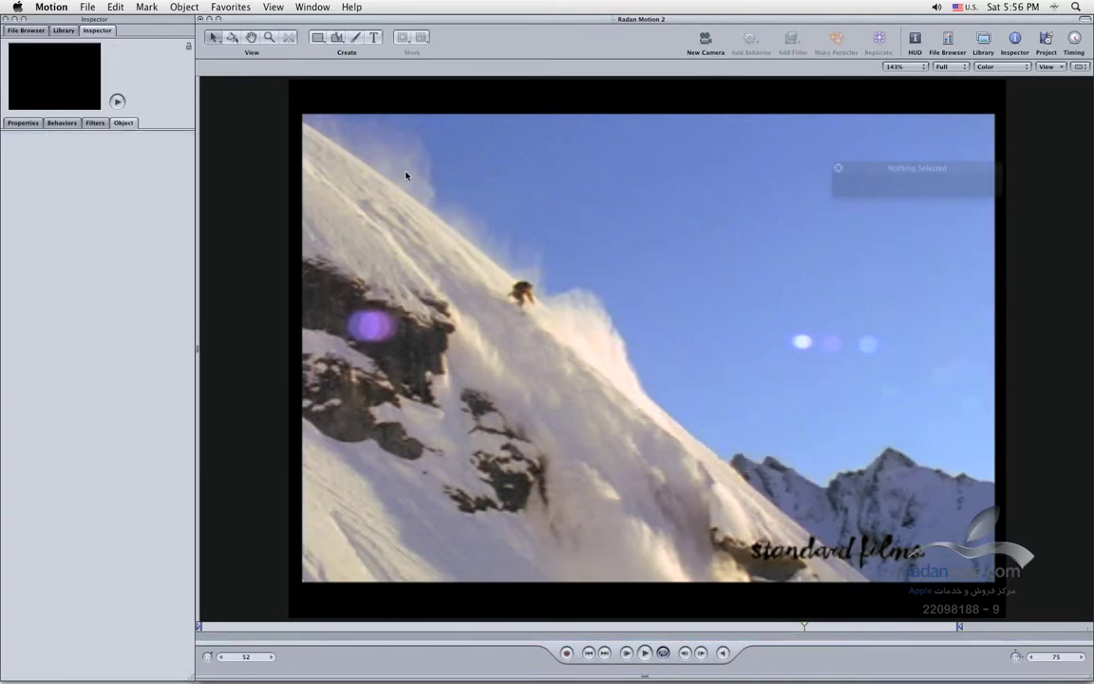
Set the Paint Stroke tool to a width of 24 pixels with Write On off and paint a curved stroke diagonally across the sky
click(356, 42)
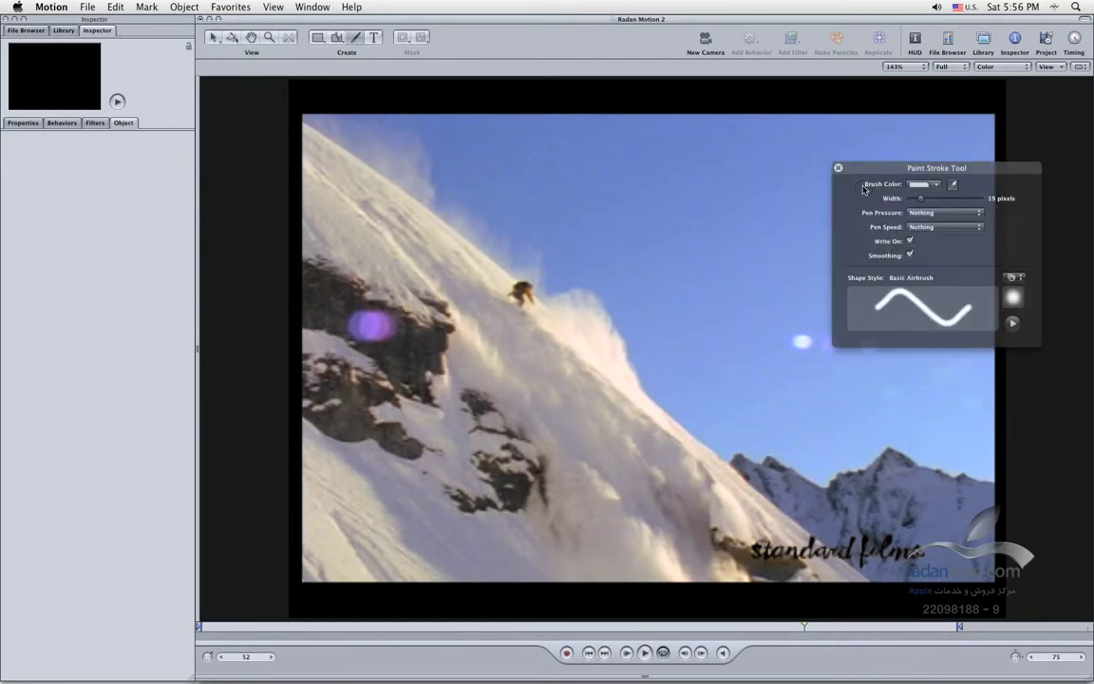
drag(913, 190, 957, 203)
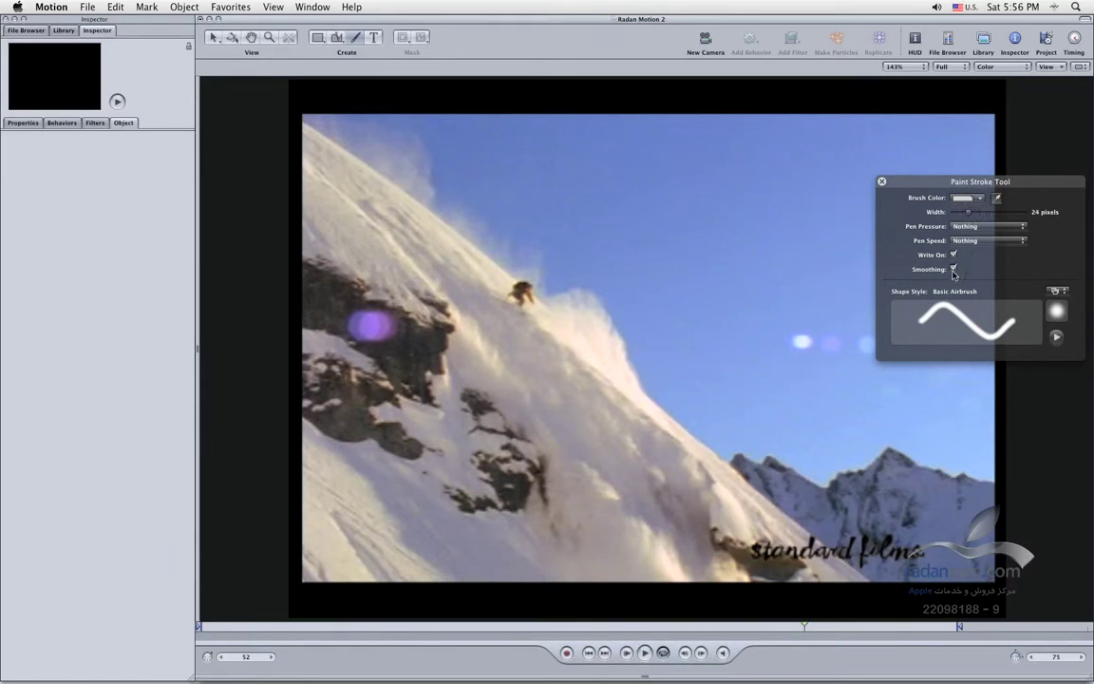
drag(958, 257, 958, 263)
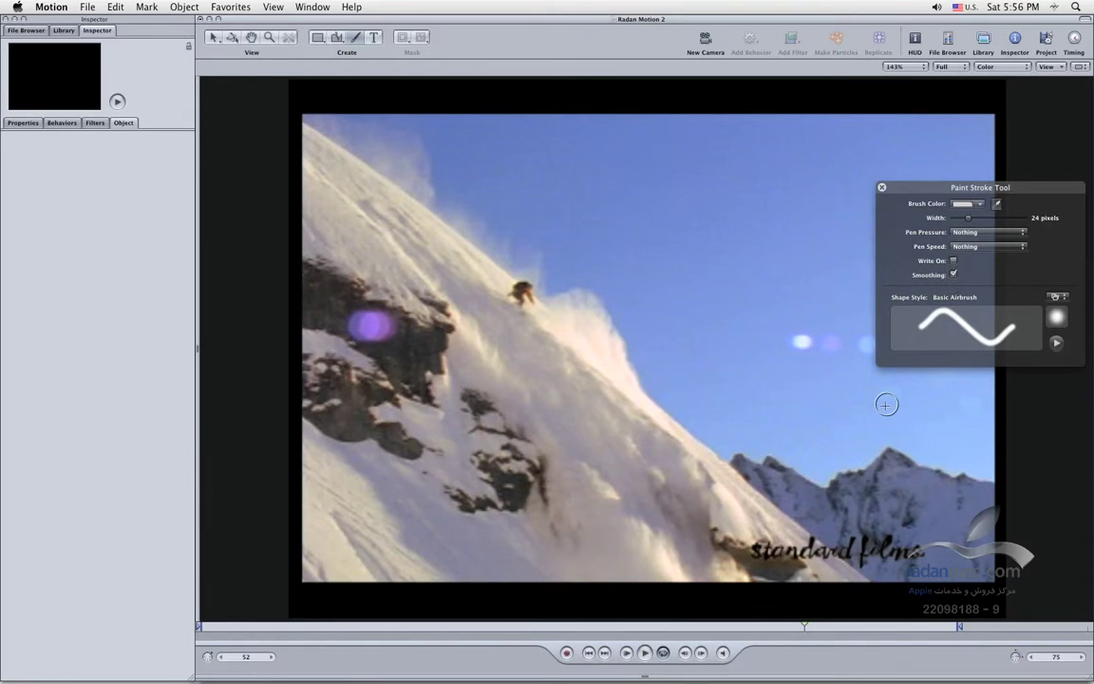
mouse_move(902, 410)
mouse_down()
mouse_move(780, 394)
mouse_move(598, 250)
mouse_up()
Reshape the upper end of the sky stroke by moving its control points, and delete the whole stroke
drag(213, 38, 217, 122)
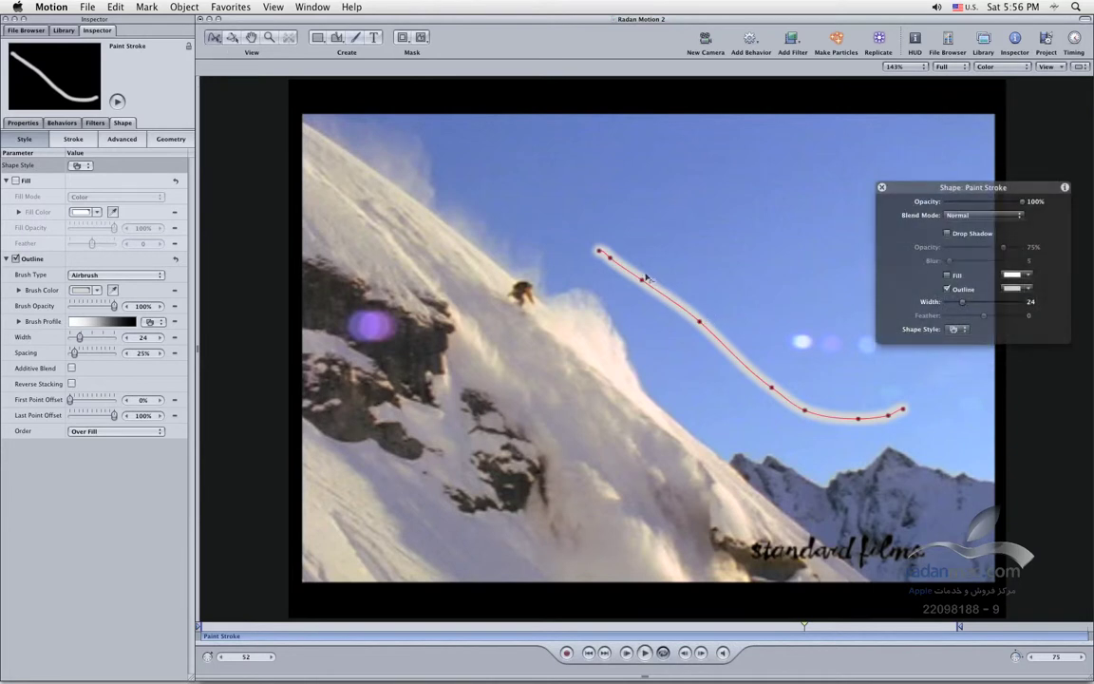
mouse_move(613, 263)
mouse_down()
mouse_move(581, 257)
mouse_move(643, 282)
mouse_move(623, 283)
mouse_move(646, 312)
mouse_move(634, 278)
mouse_move(626, 302)
mouse_move(648, 311)
mouse_move(585, 278)
mouse_move(586, 257)
mouse_move(682, 312)
mouse_move(646, 285)
mouse_move(644, 258)
mouse_up()
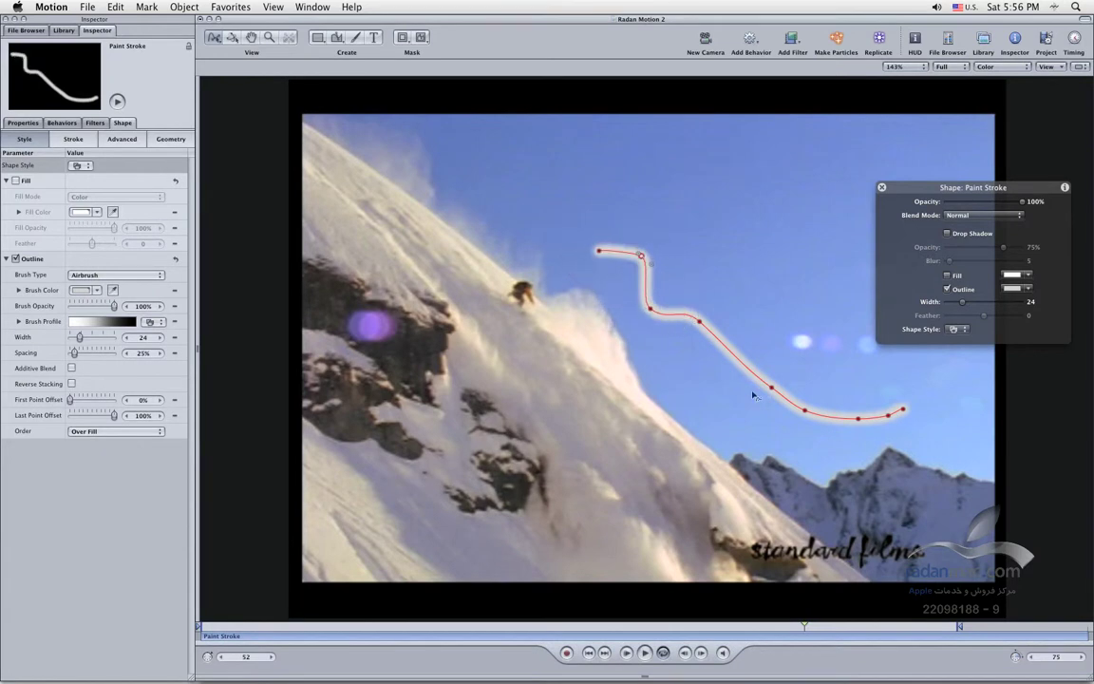
drag(600, 252, 577, 236)
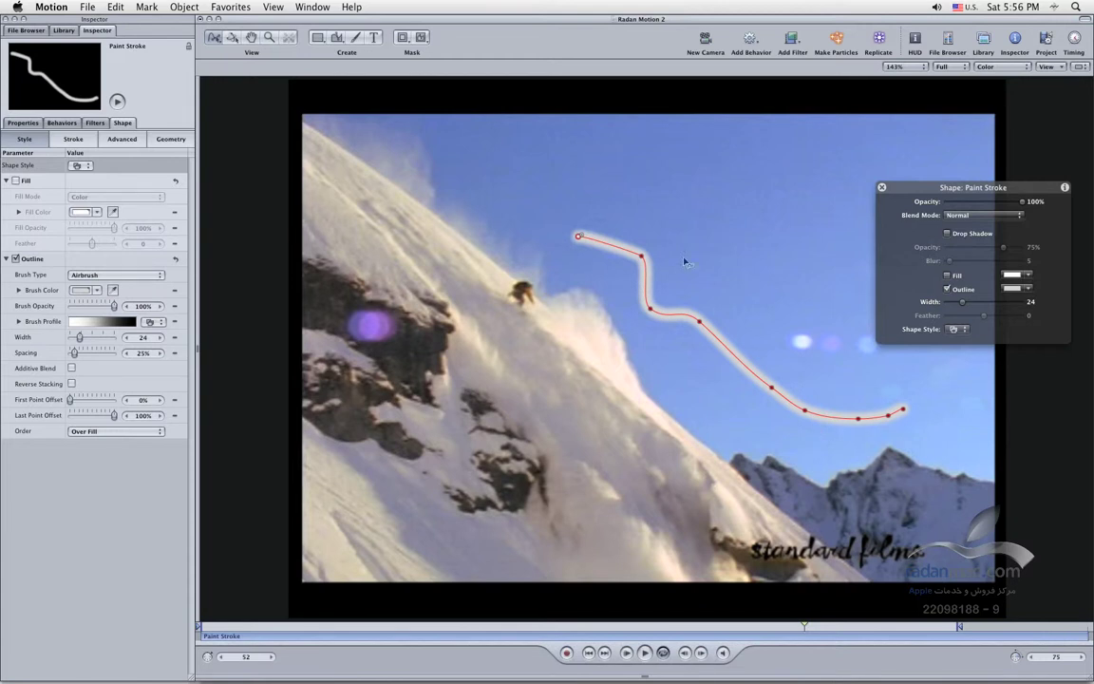
drag(535, 200, 875, 438)
key(Delete)
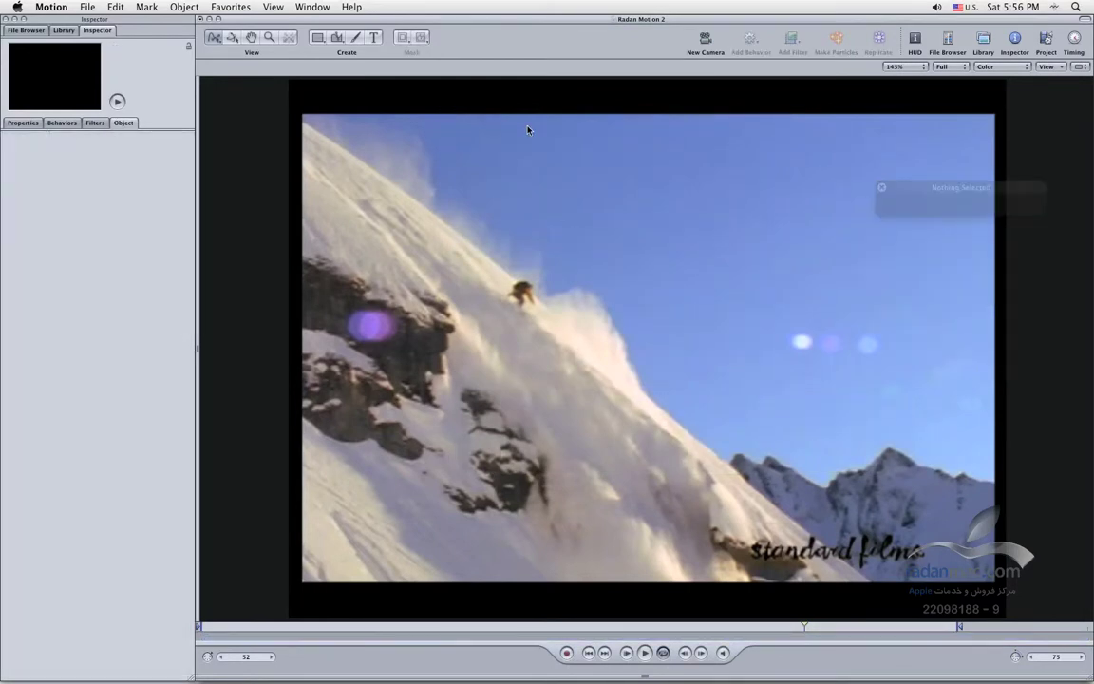
Paint an unsmoothed stroke with Smoothing off from above the mountains up along the slope, and display its control points
click(357, 39)
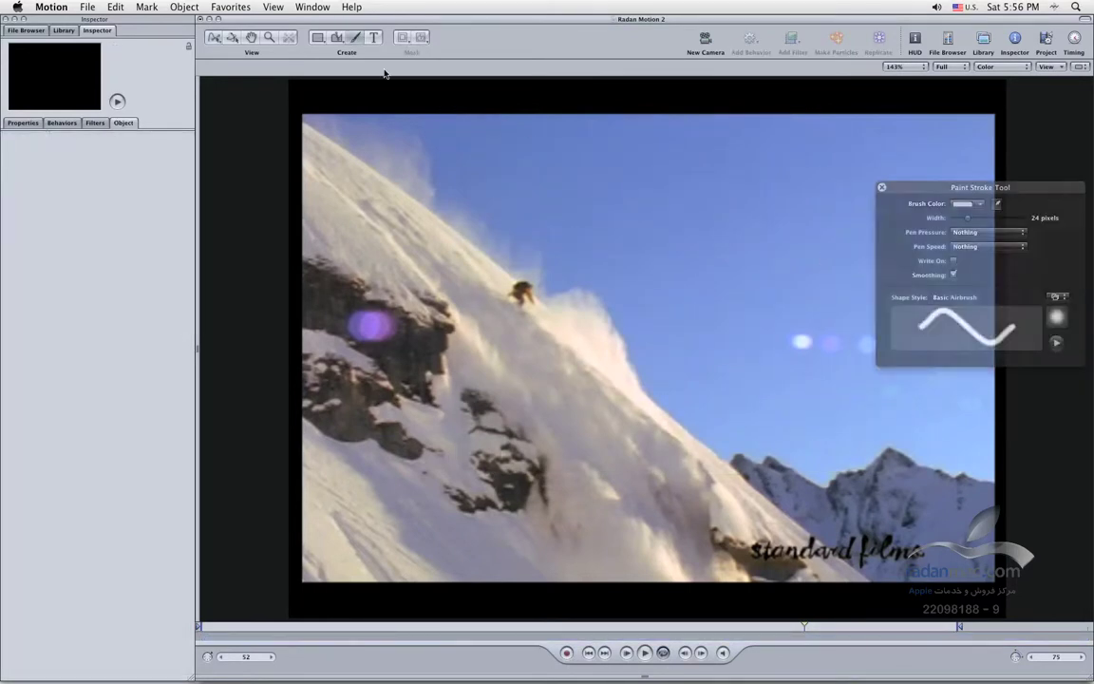
click(953, 275)
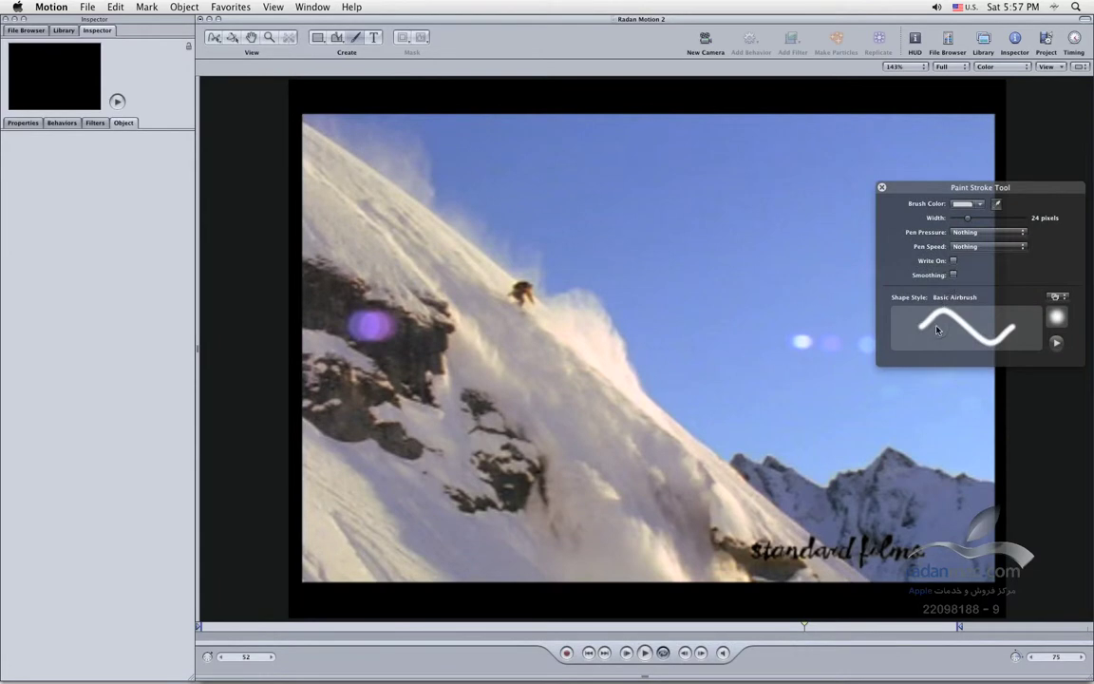
mouse_move(865, 437)
mouse_down()
mouse_move(803, 441)
mouse_move(568, 278)
mouse_move(497, 205)
mouse_up()
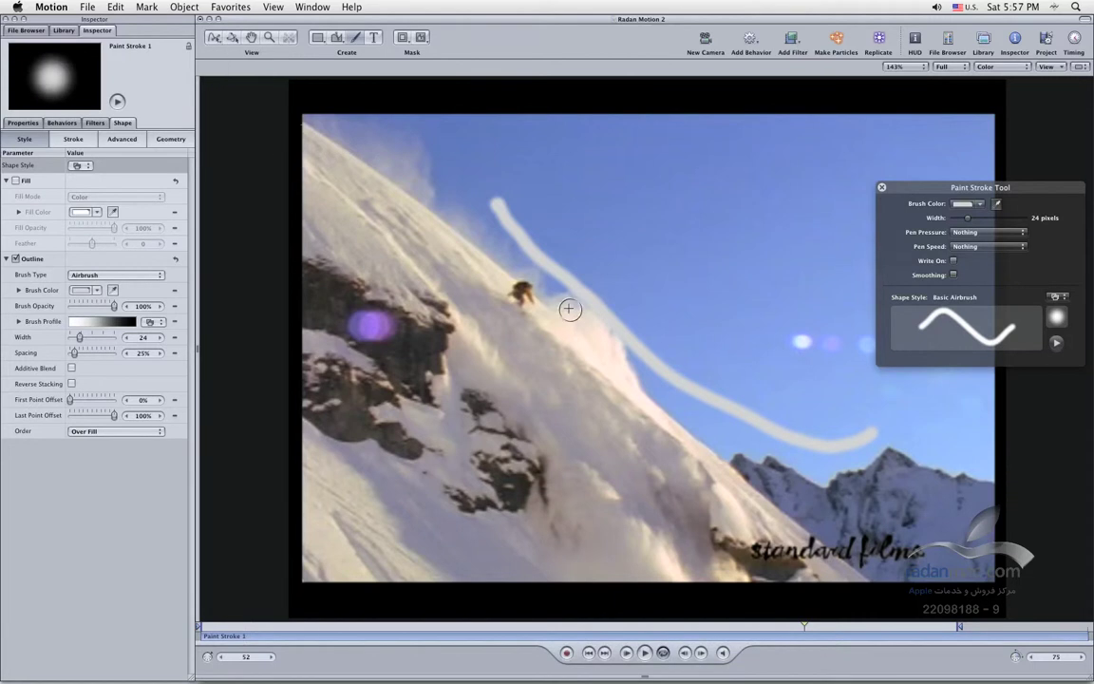
click(209, 41)
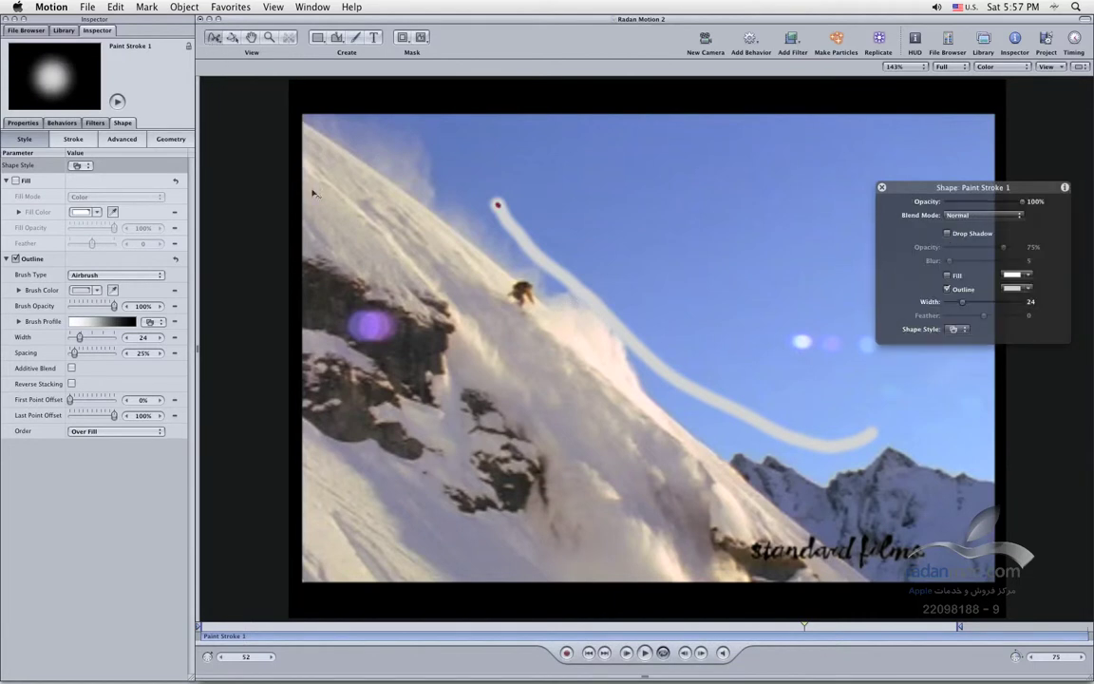
double_click(527, 242)
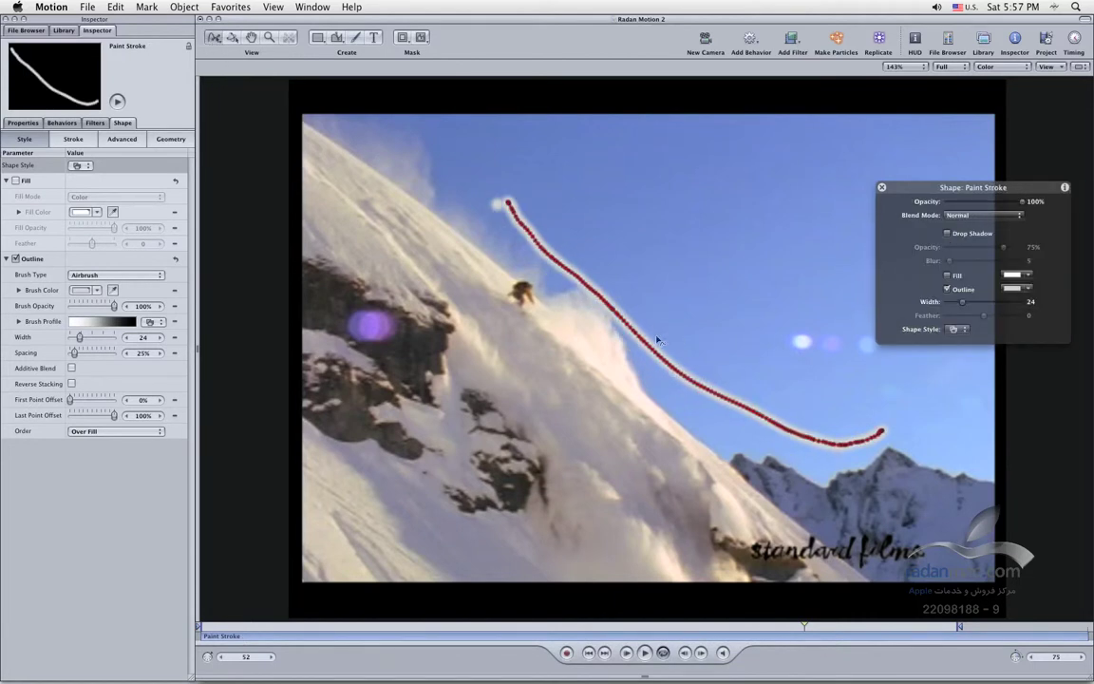
Shift the unsmoothed stroke across the sky by all its control points, and delete it together with the leftover dot stroke
mouse_move(475, 183)
mouse_down()
mouse_move(892, 415)
mouse_move(892, 452)
mouse_up()
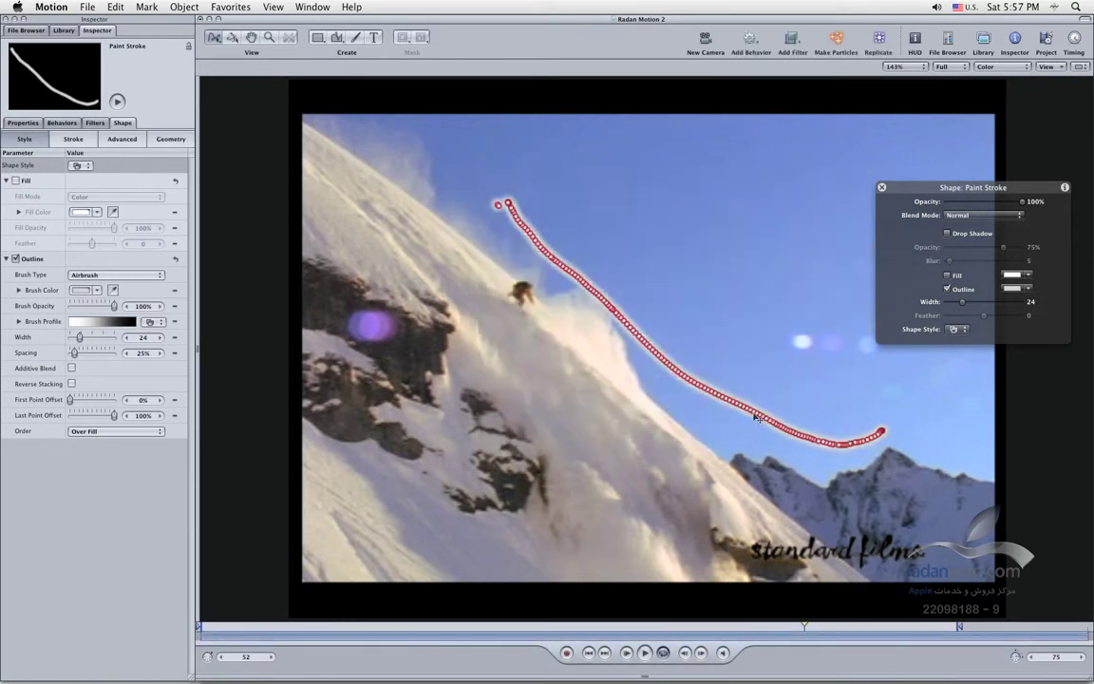
drag(756, 413, 770, 384)
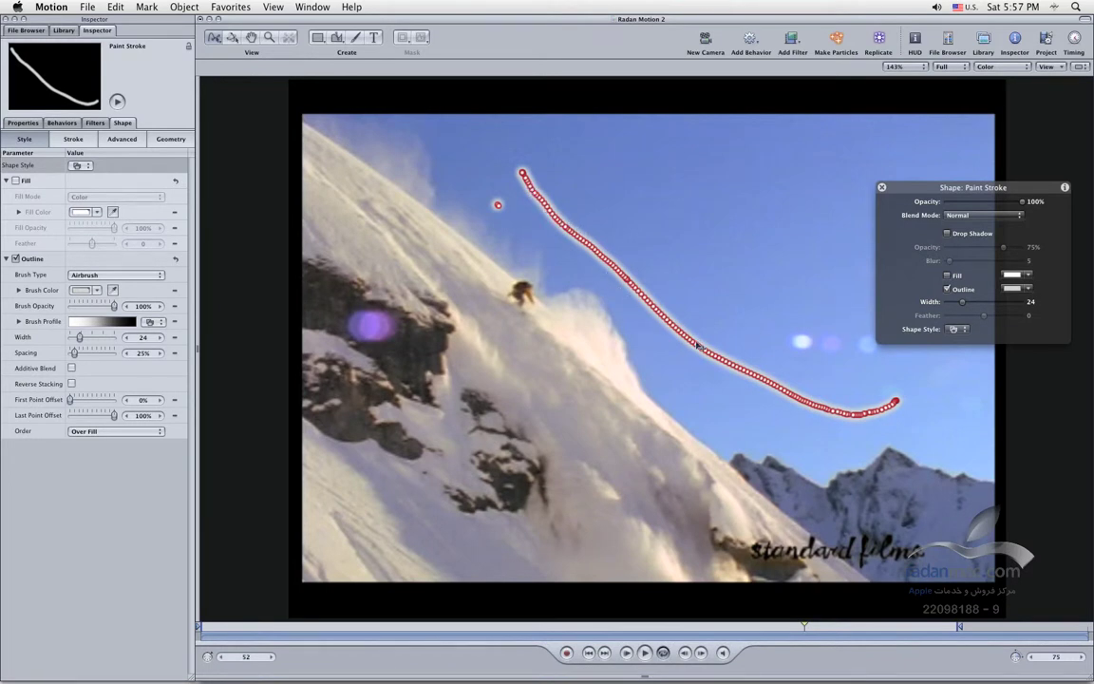
mouse_move(722, 362)
mouse_down()
mouse_move(714, 379)
mouse_move(683, 356)
mouse_move(734, 382)
mouse_up()
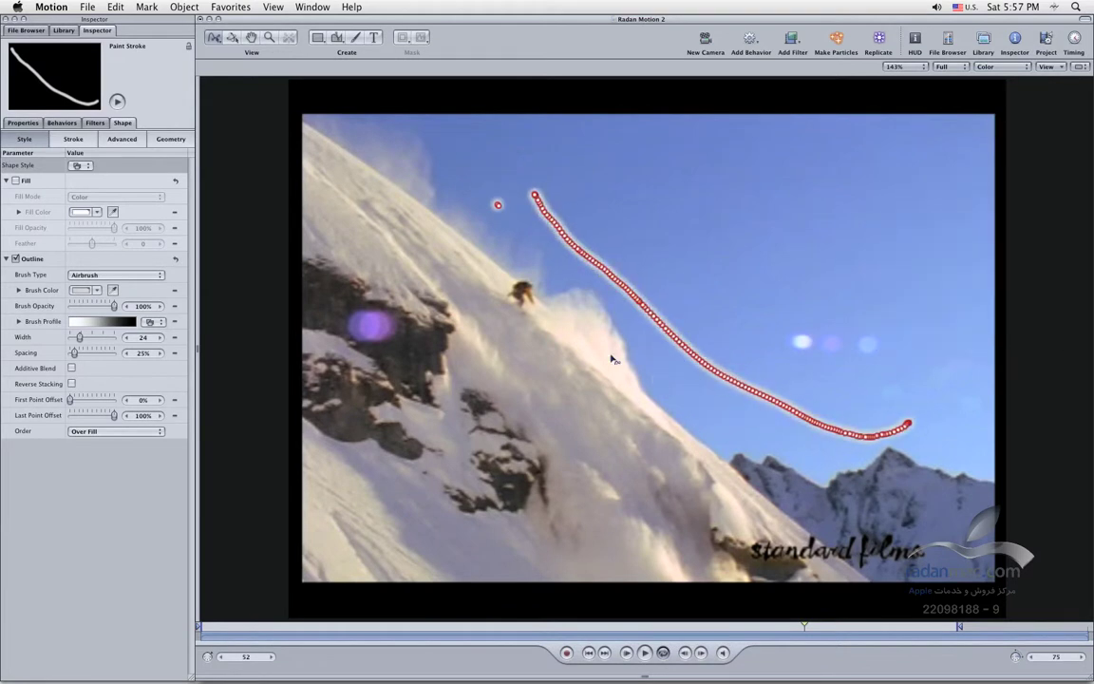
click(498, 257)
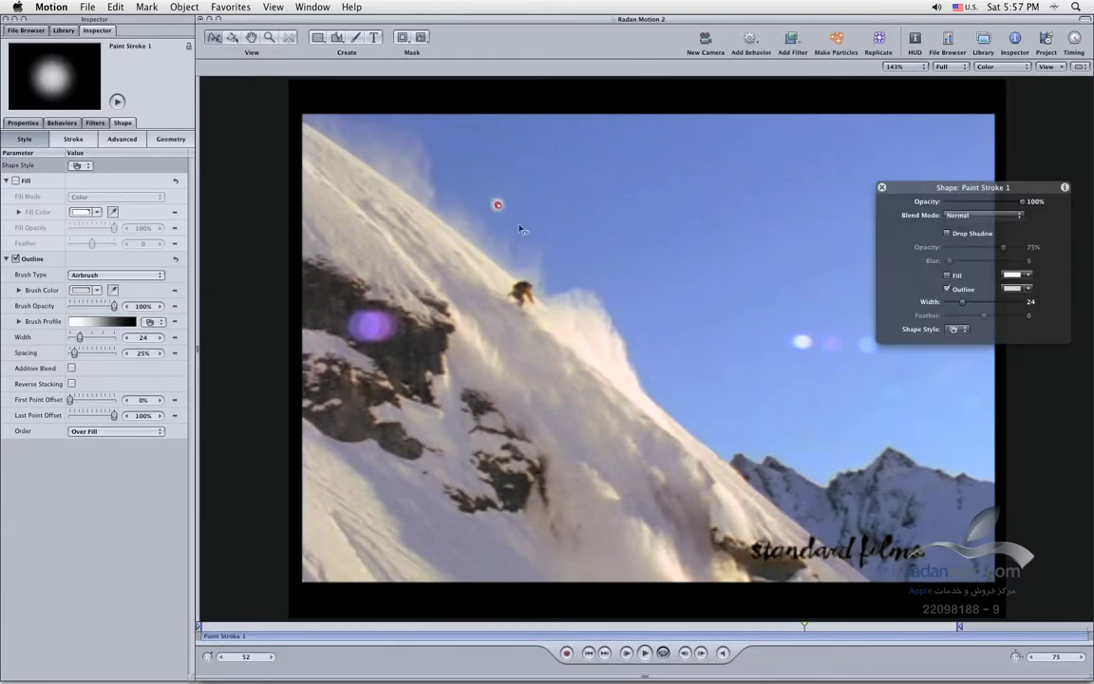
key(Delete)
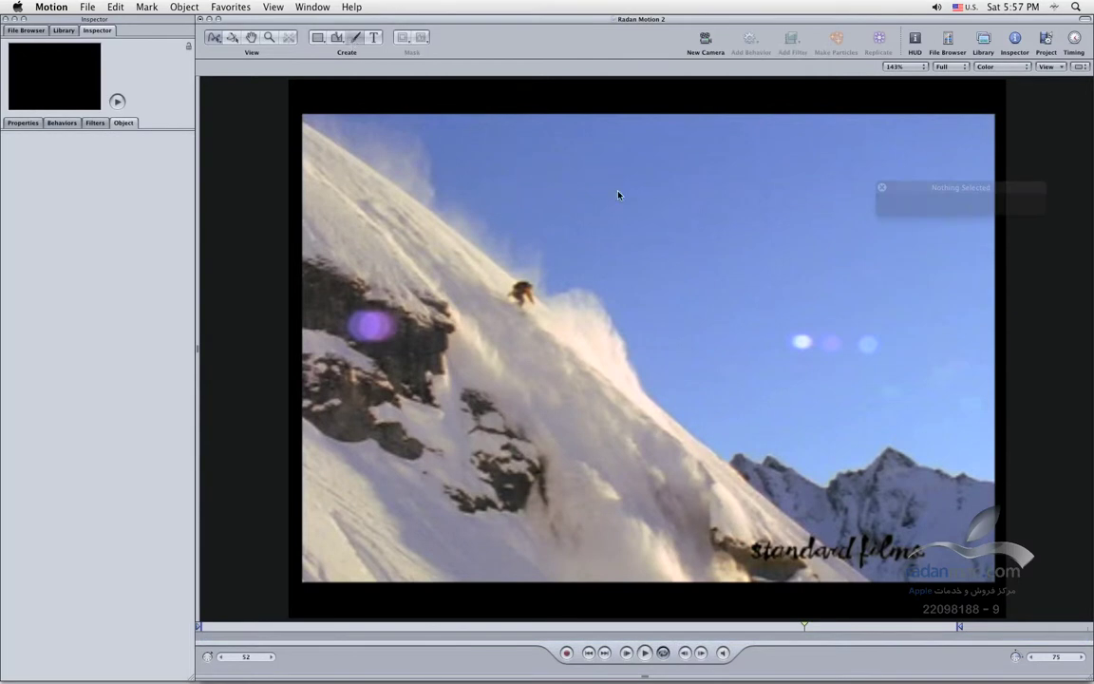
Change the Paint Stroke tool's brush color to yellow on the color wheel
key(p)
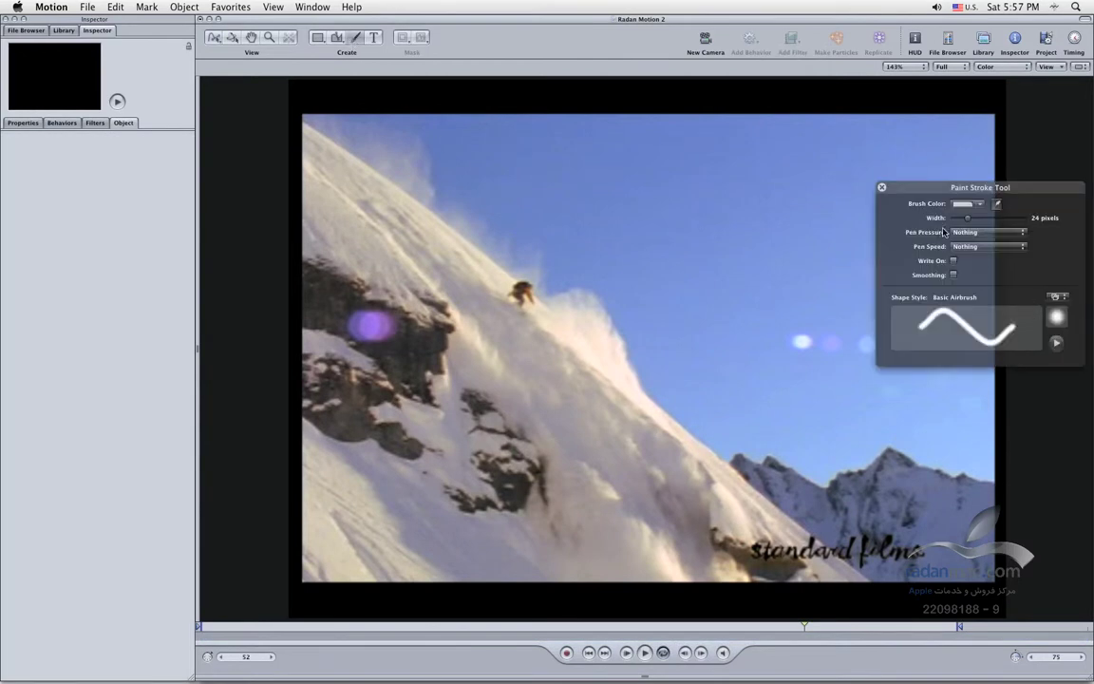
mouse_move(924, 192)
mouse_down()
mouse_move(870, 202)
mouse_move(875, 248)
mouse_up()
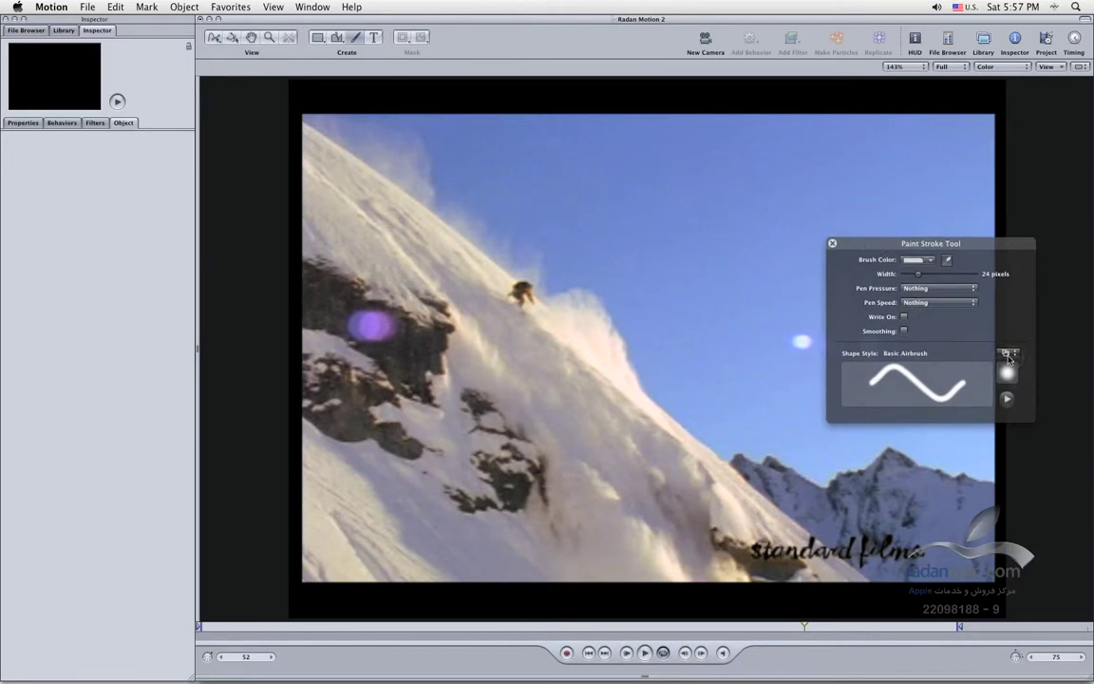
drag(879, 252, 878, 244)
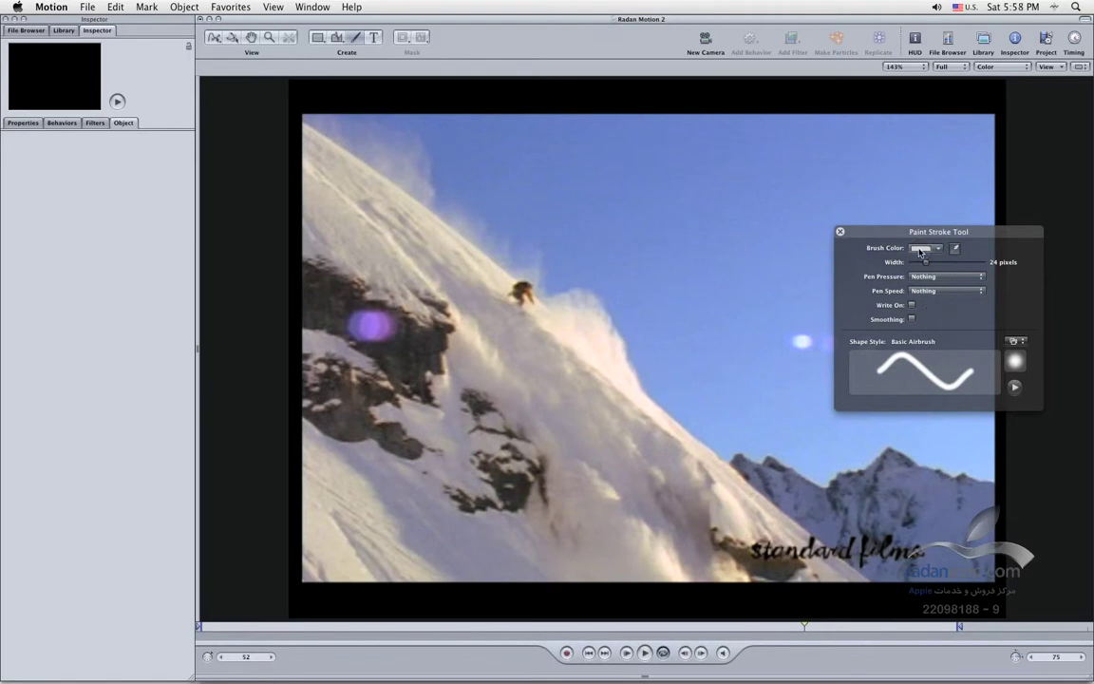
key(super+shift+c)
click(228, 452)
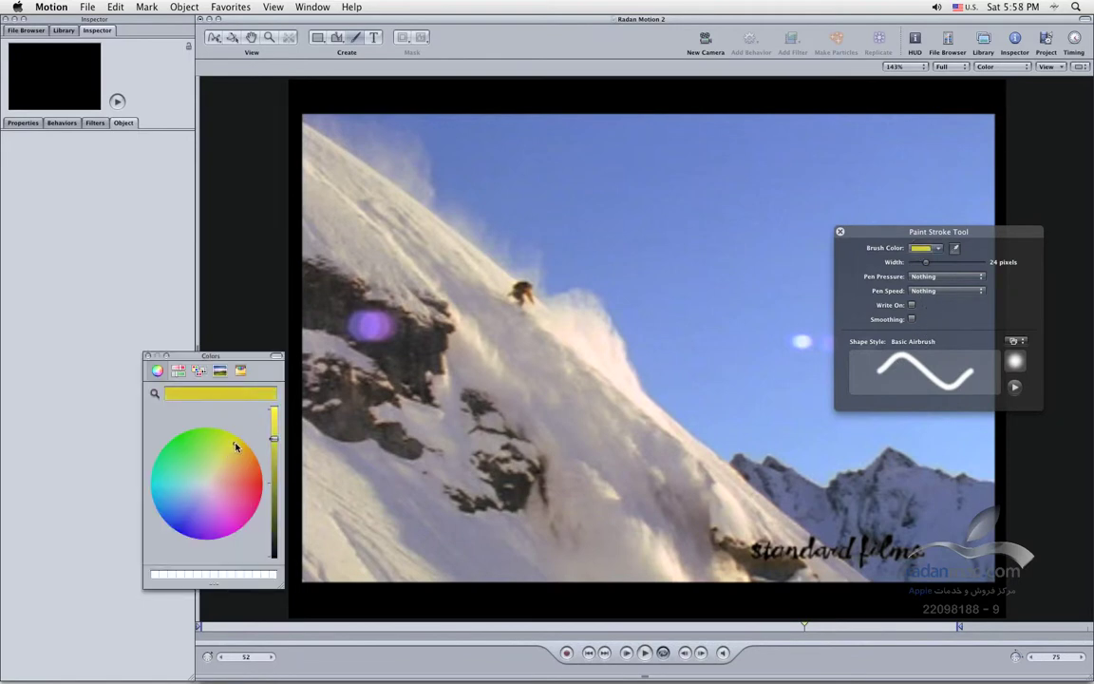
click(147, 356)
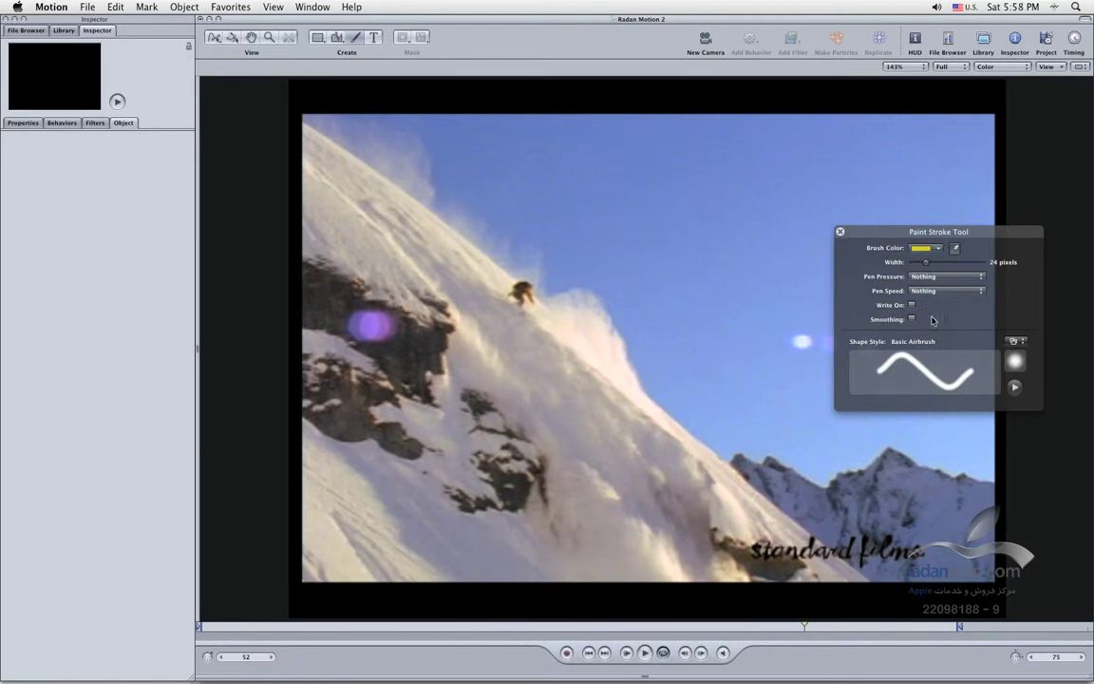
Choose the Light Tail 03 shape style from the Light category for the paint stroke
click(1022, 344)
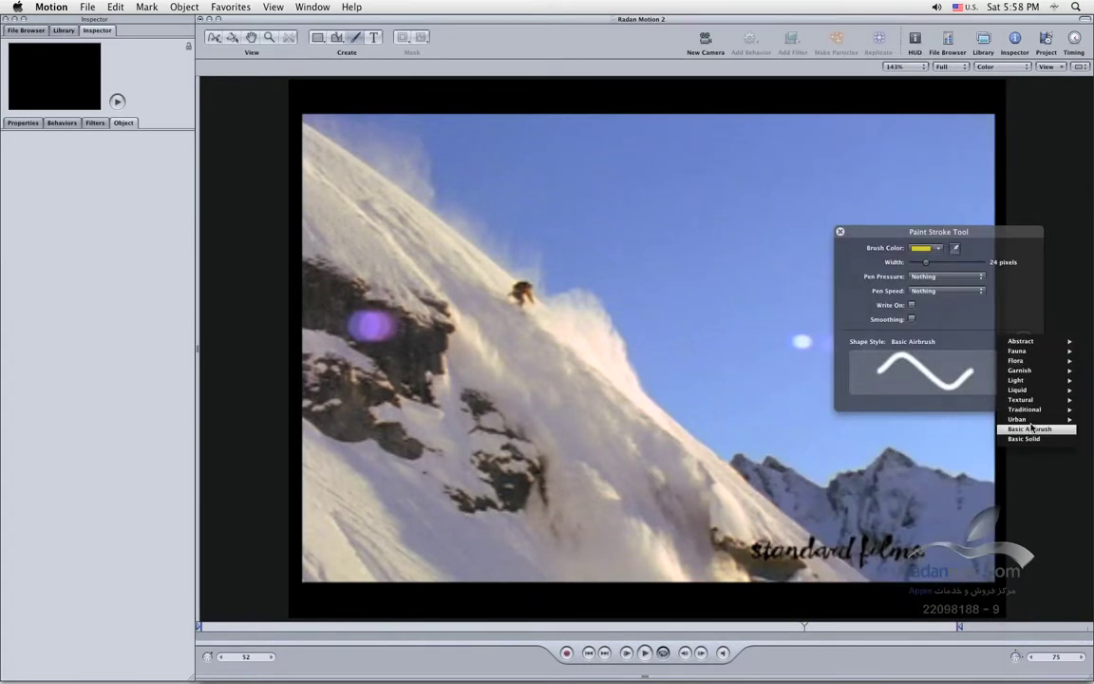
mouse_move(1032, 420)
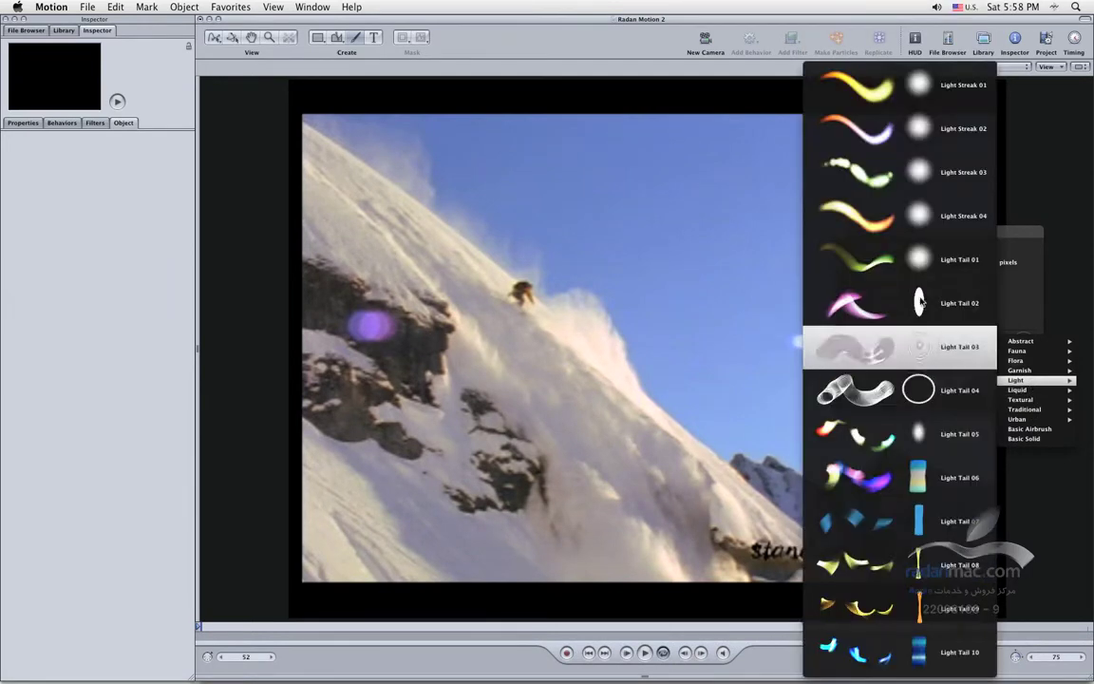
click(883, 350)
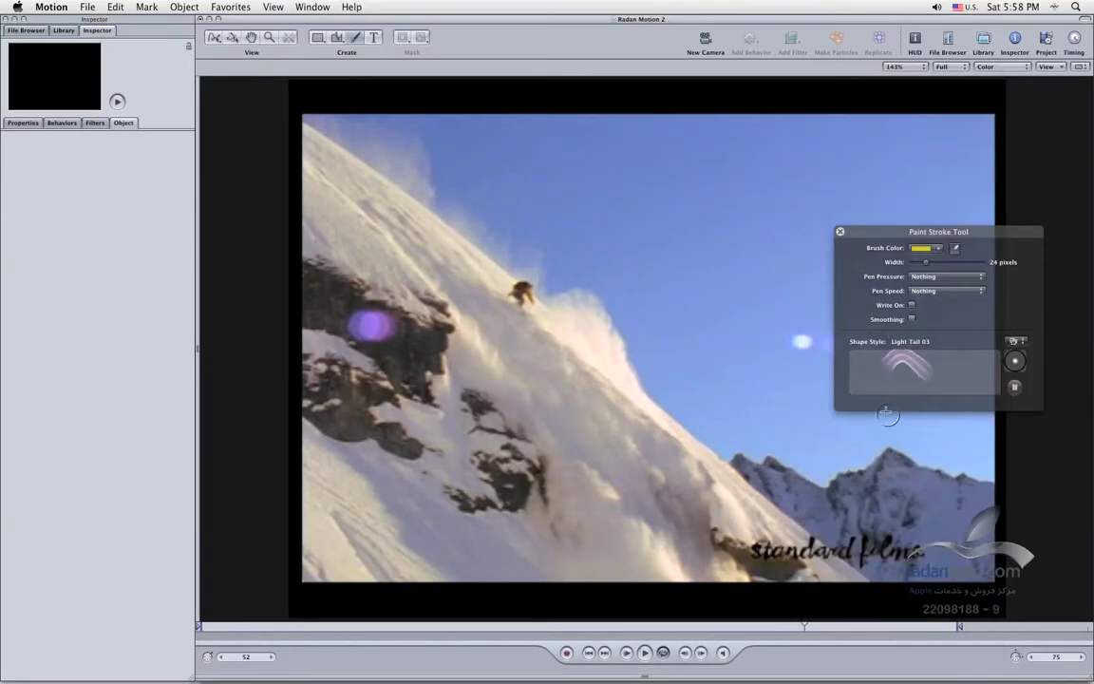
Paint a wavy Light Tail 03 stroke diagonally down across the sky and play its animation from the first frame
drag(873, 232, 889, 236)
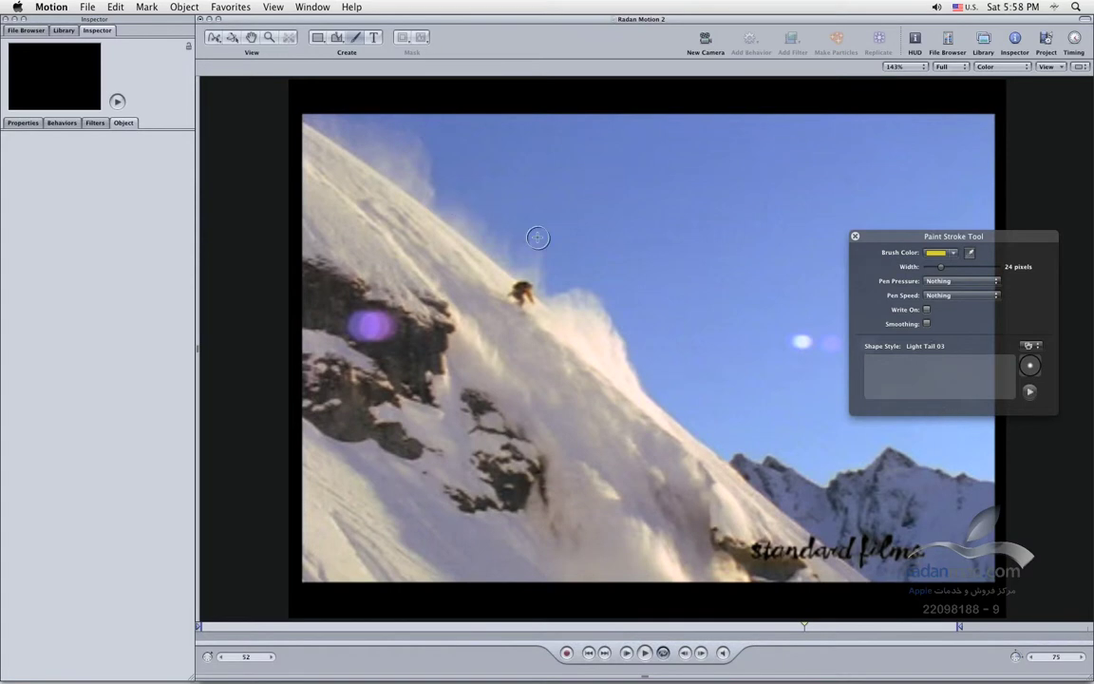
mouse_move(542, 184)
mouse_down()
mouse_move(581, 197)
mouse_move(736, 318)
mouse_move(799, 404)
mouse_move(812, 372)
mouse_up()
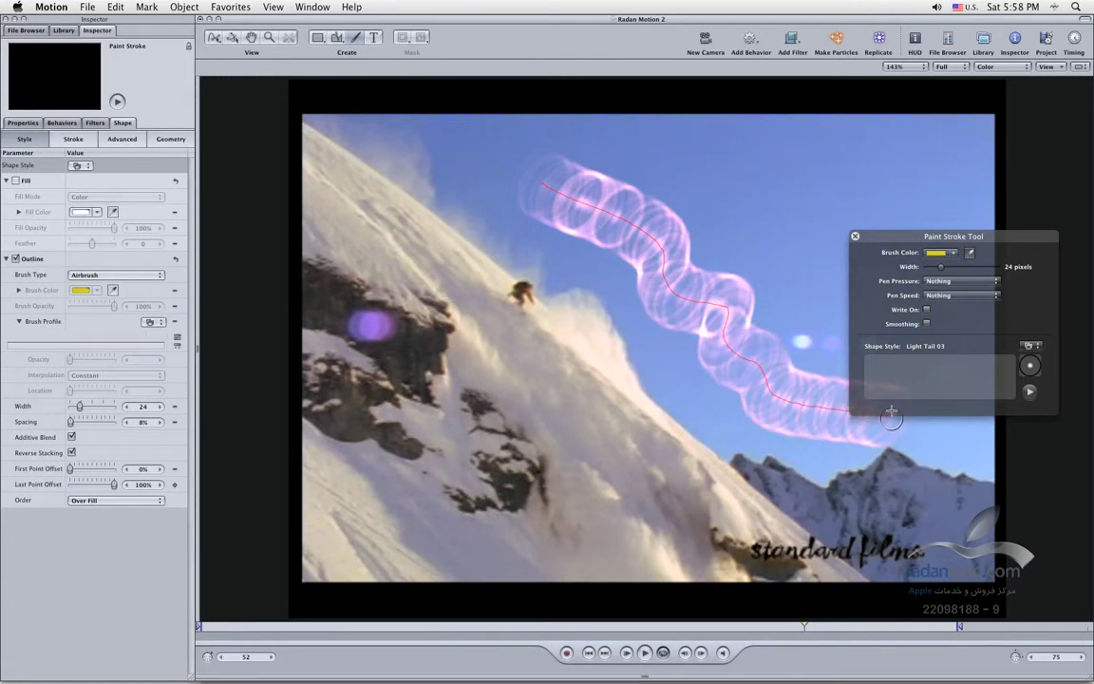
click(589, 652)
click(645, 652)
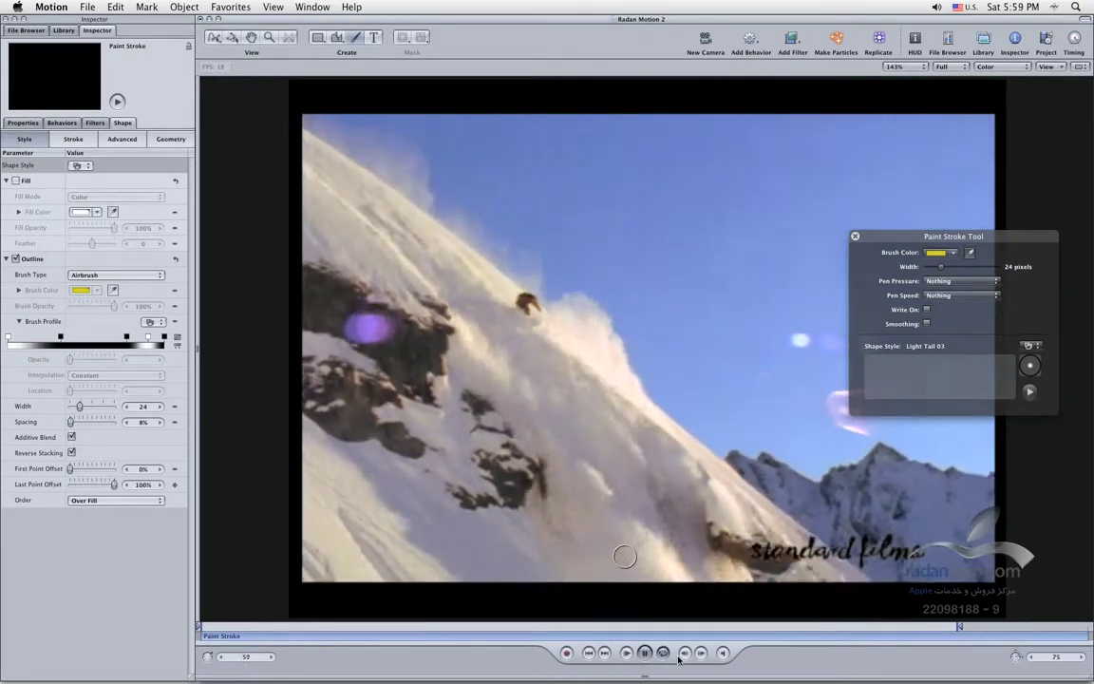
Rewind to the first frame, scrub to frame 29 and display the Light Tail 03 stroke's control points
click(589, 652)
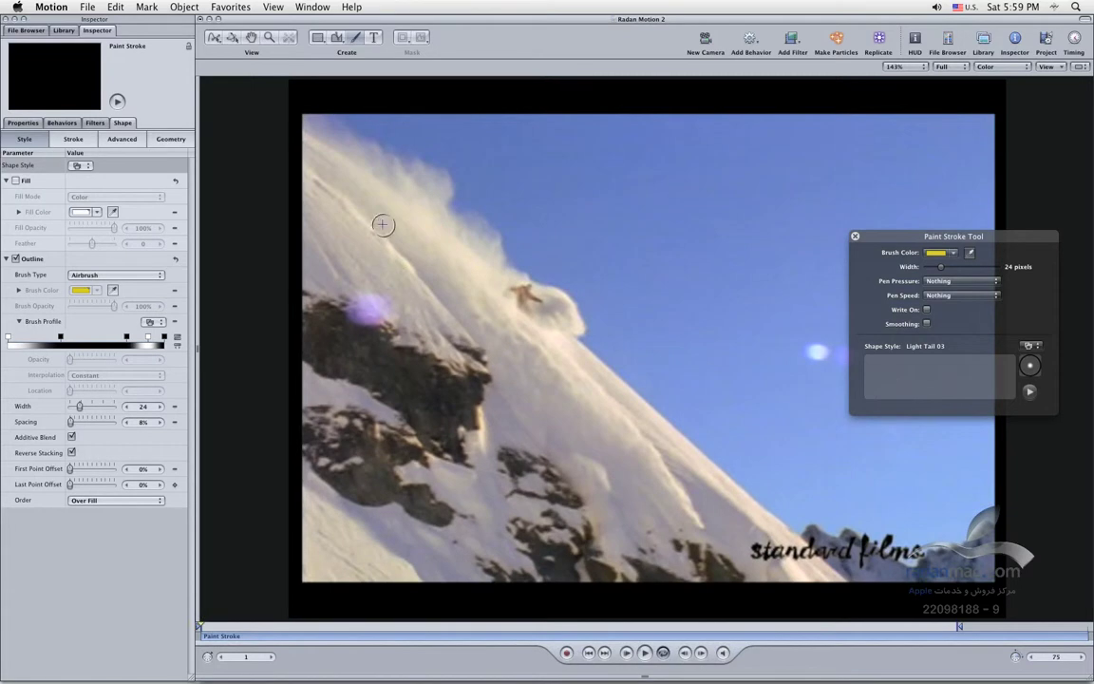
click(215, 38)
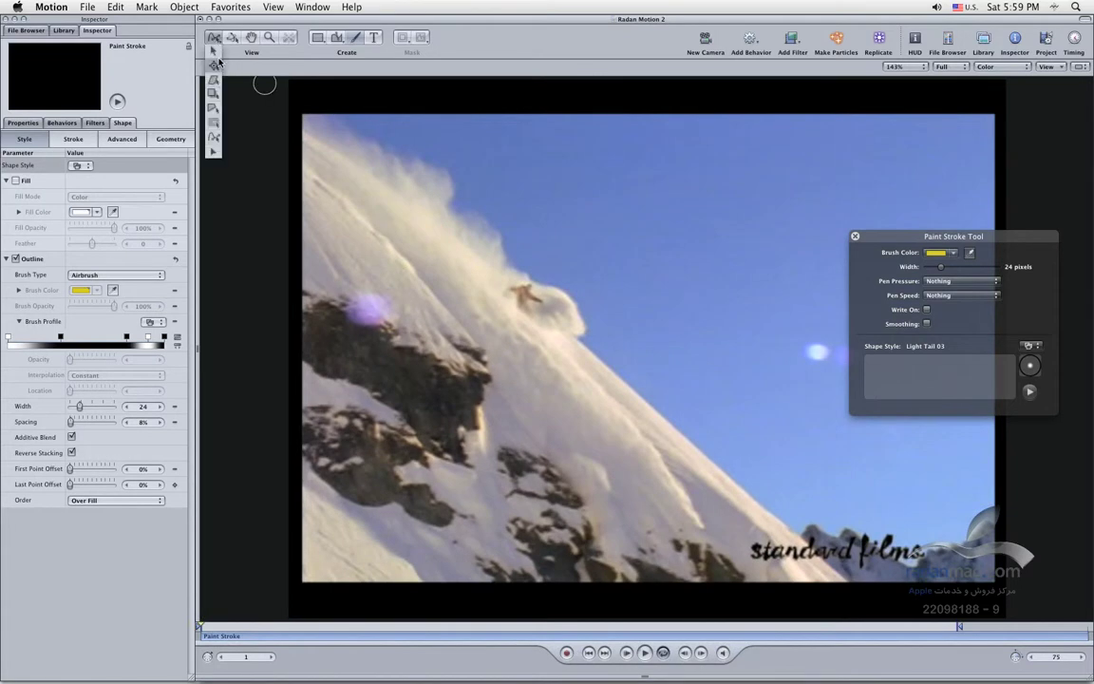
click(214, 51)
drag(420, 631, 532, 631)
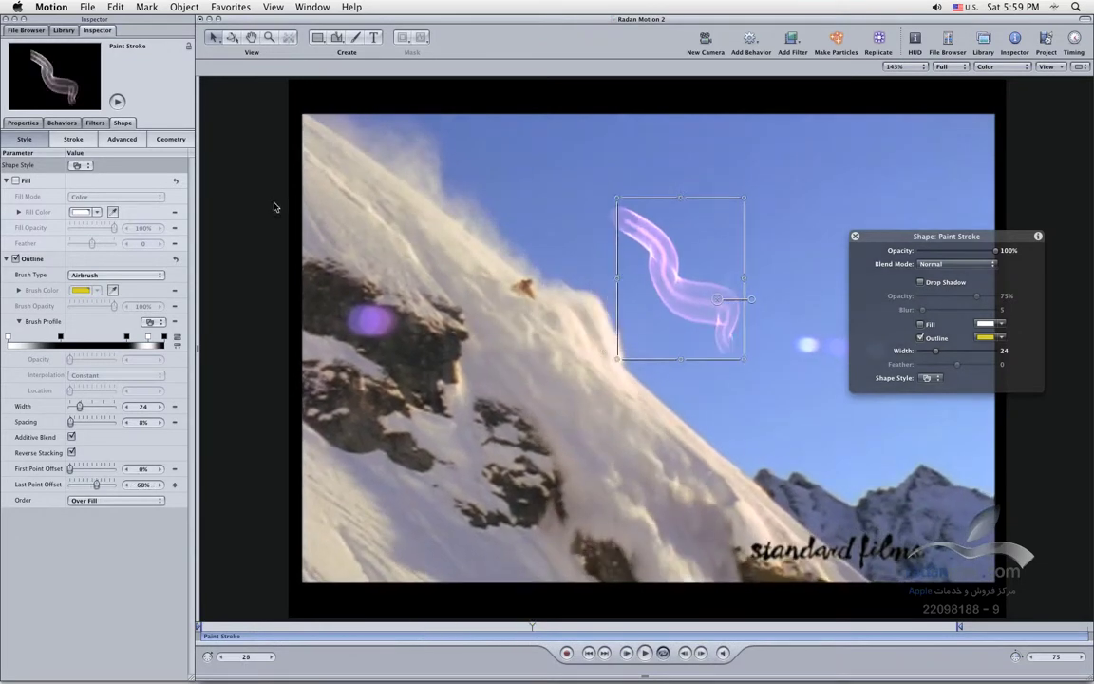
mouse_move(214, 44)
mouse_down()
mouse_move(195, 74)
mouse_move(195, 126)
mouse_up()
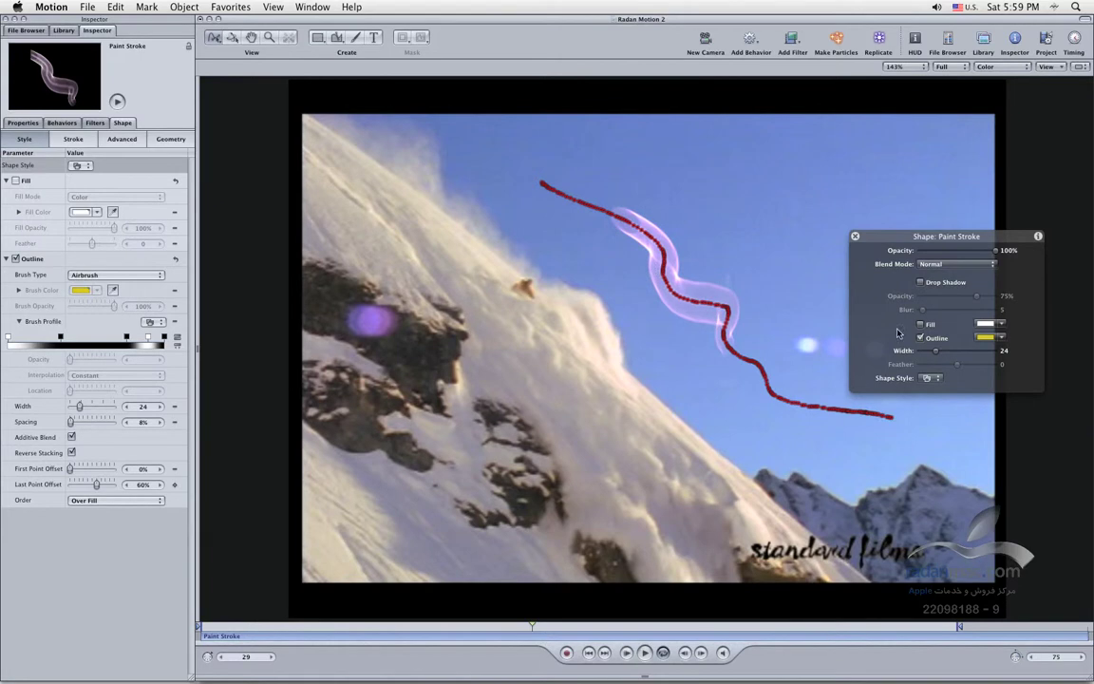
Turn on Smoothing for the Paint Stroke tool and delete the Light Tail 03 stroke from the canvas
click(356, 42)
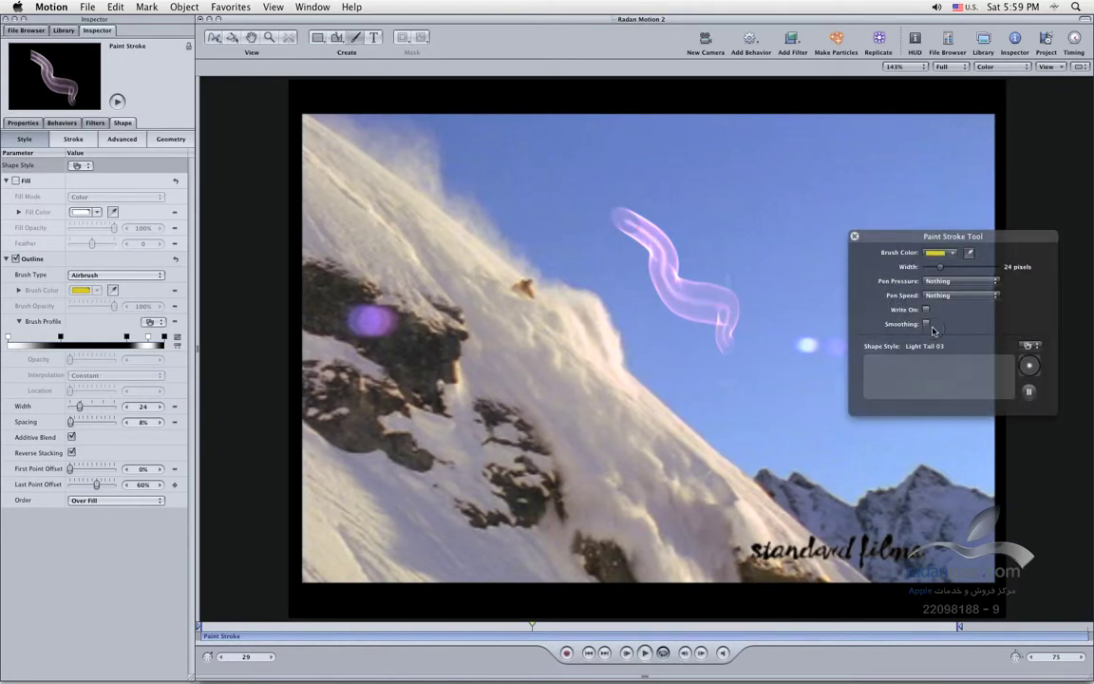
click(927, 324)
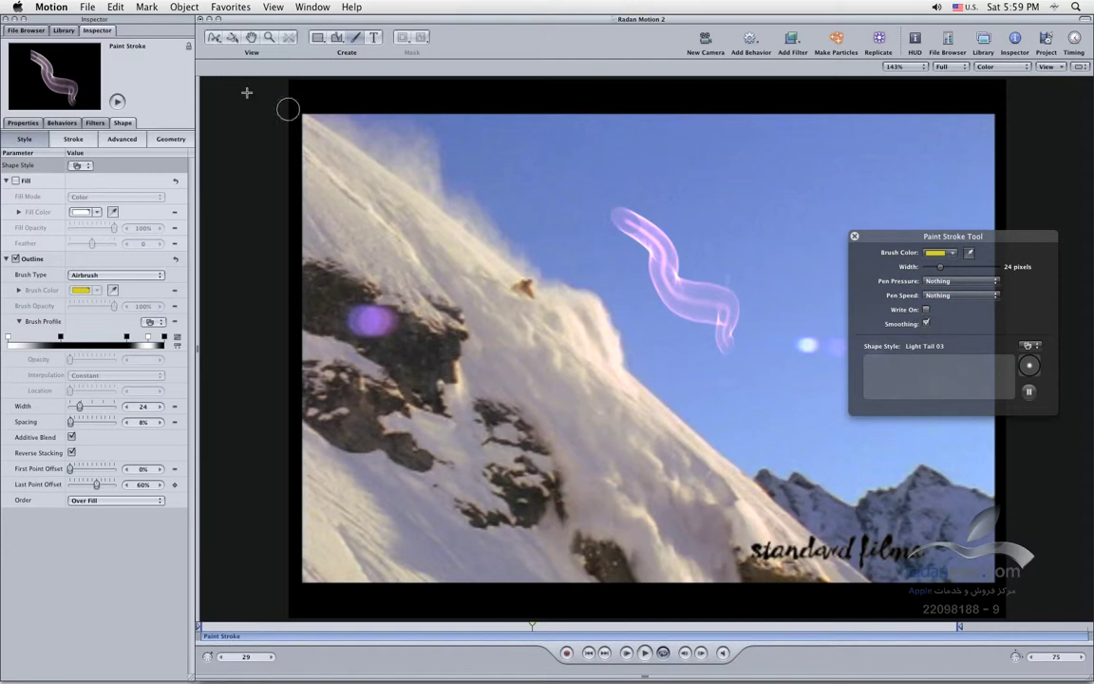
click(213, 39)
click(216, 60)
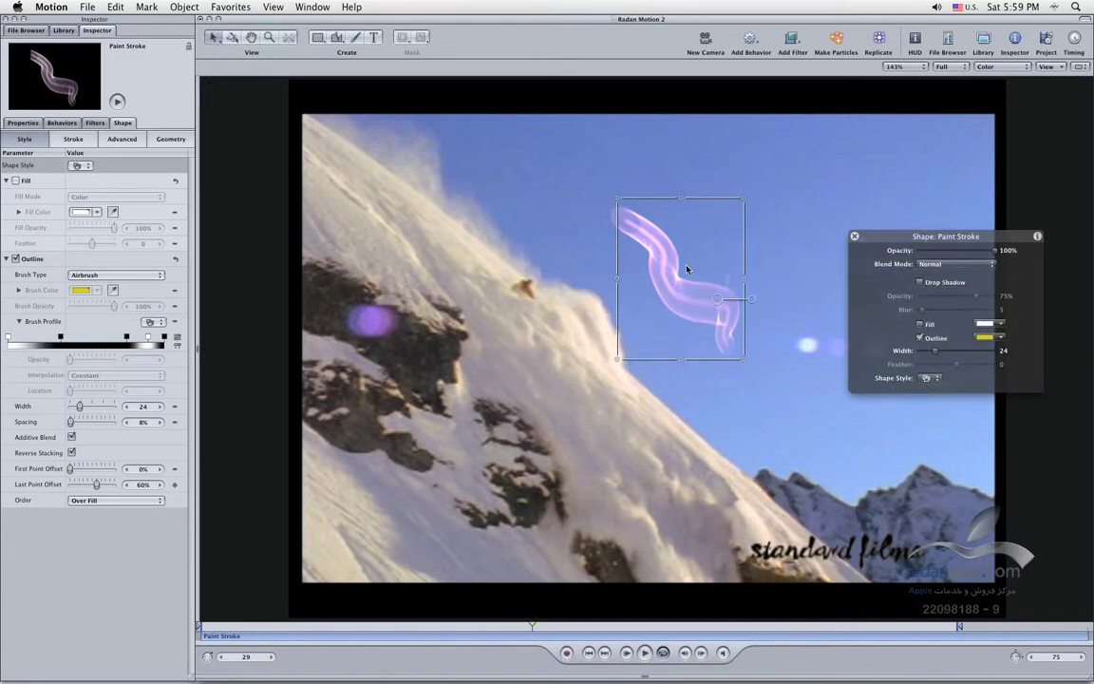
key(Delete)
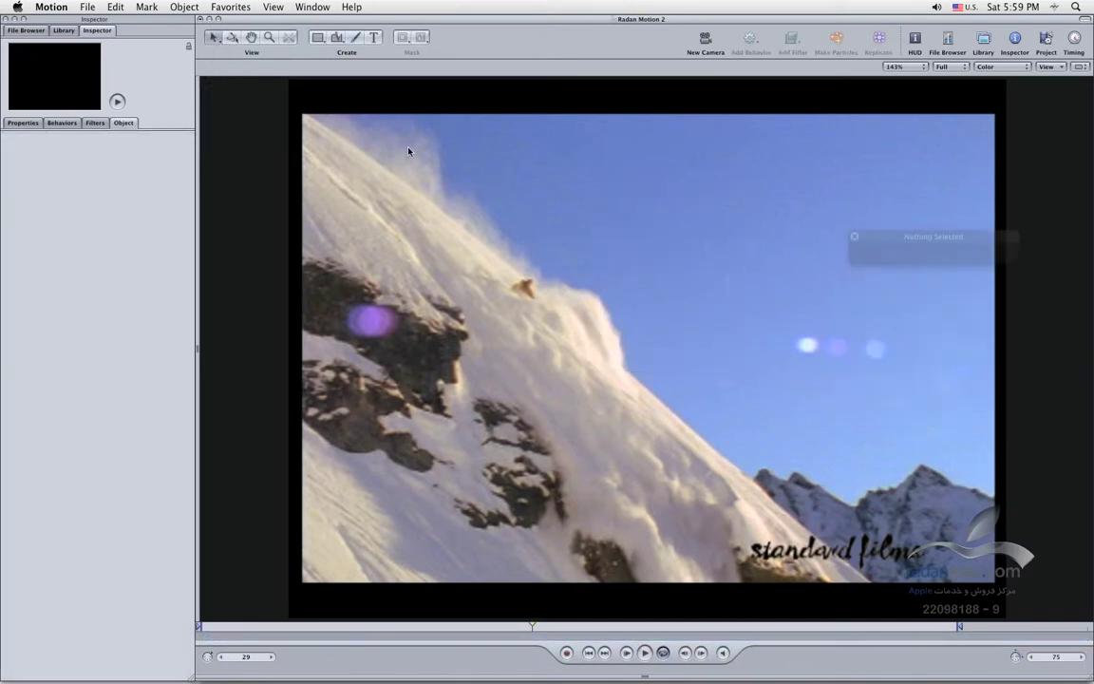
Choose the Vine 01 Full shape style from the Flora category for the paint stroke and play its preview
click(355, 38)
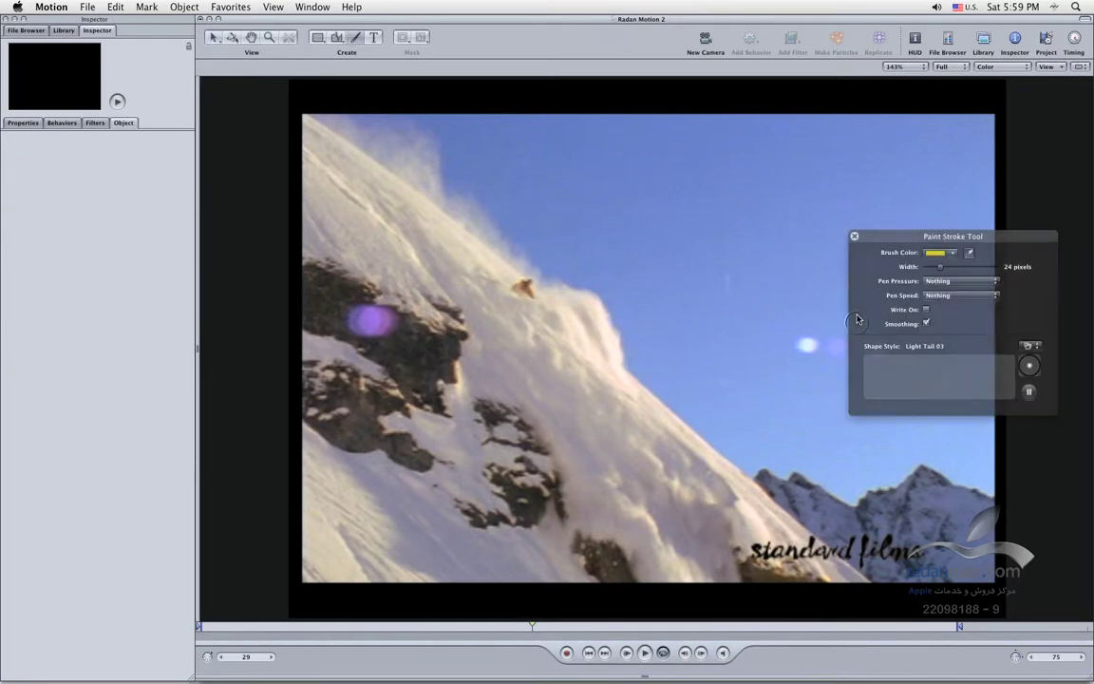
click(1037, 350)
mouse_move(1038, 369)
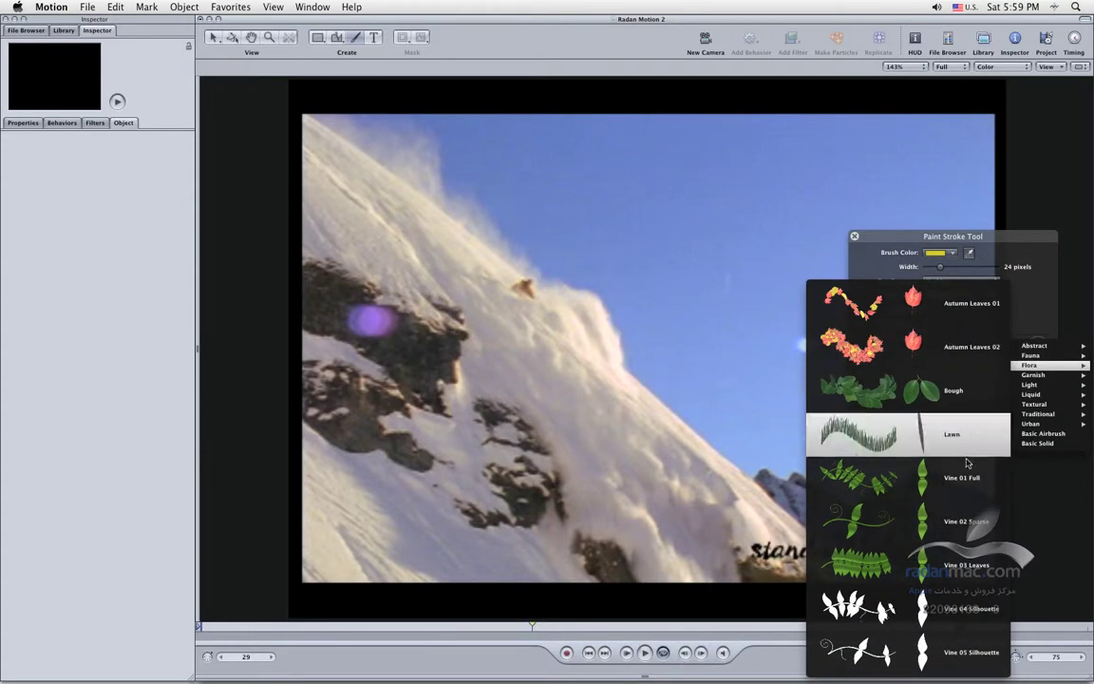
click(935, 467)
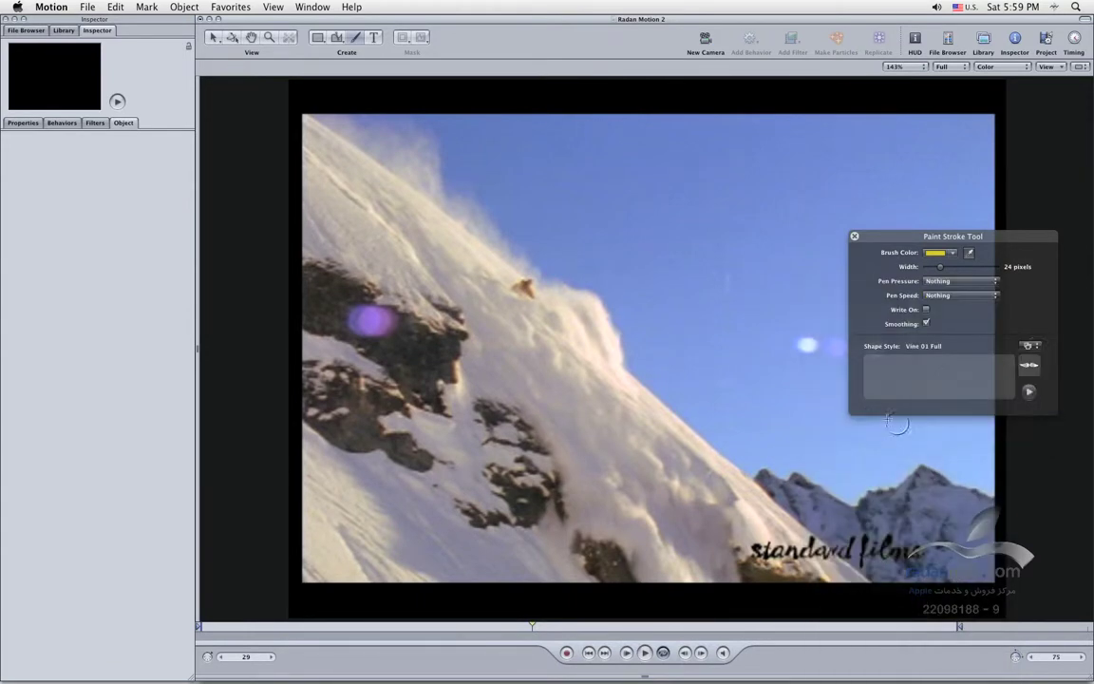
click(1029, 395)
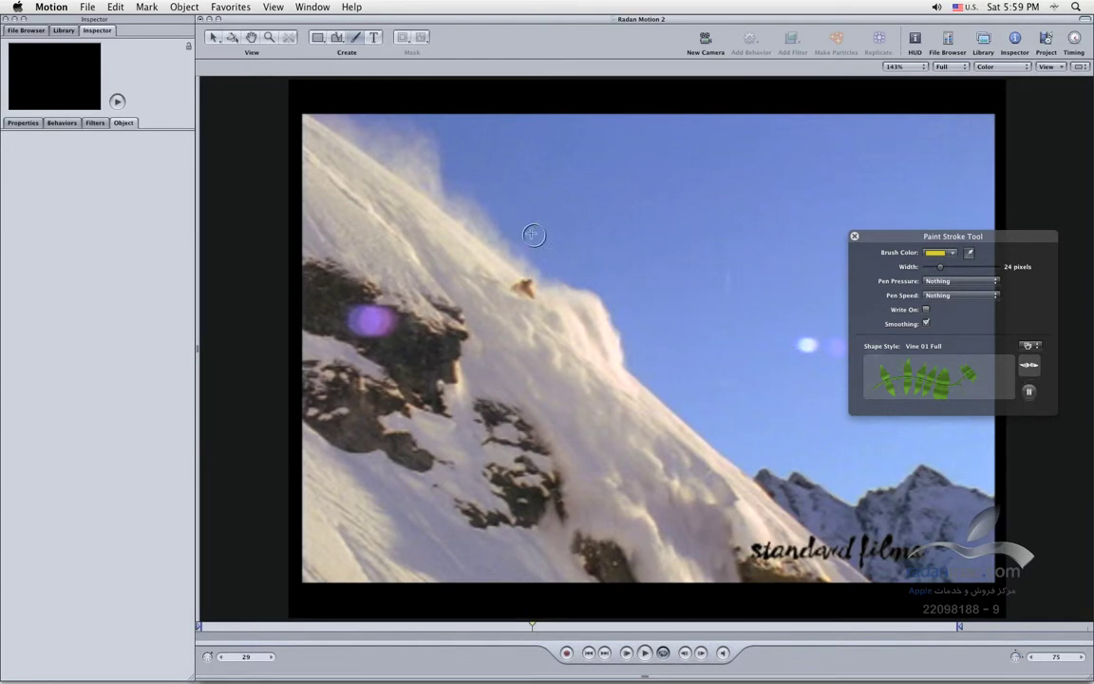
Paint a wavy Vine 01 Full stroke diagonally down across the sky and review its transform properties and shape parameters
mouse_move(503, 182)
mouse_down()
mouse_move(551, 200)
mouse_move(621, 251)
mouse_move(660, 317)
mouse_move(711, 337)
mouse_move(730, 388)
mouse_move(858, 442)
mouse_move(885, 440)
mouse_up()
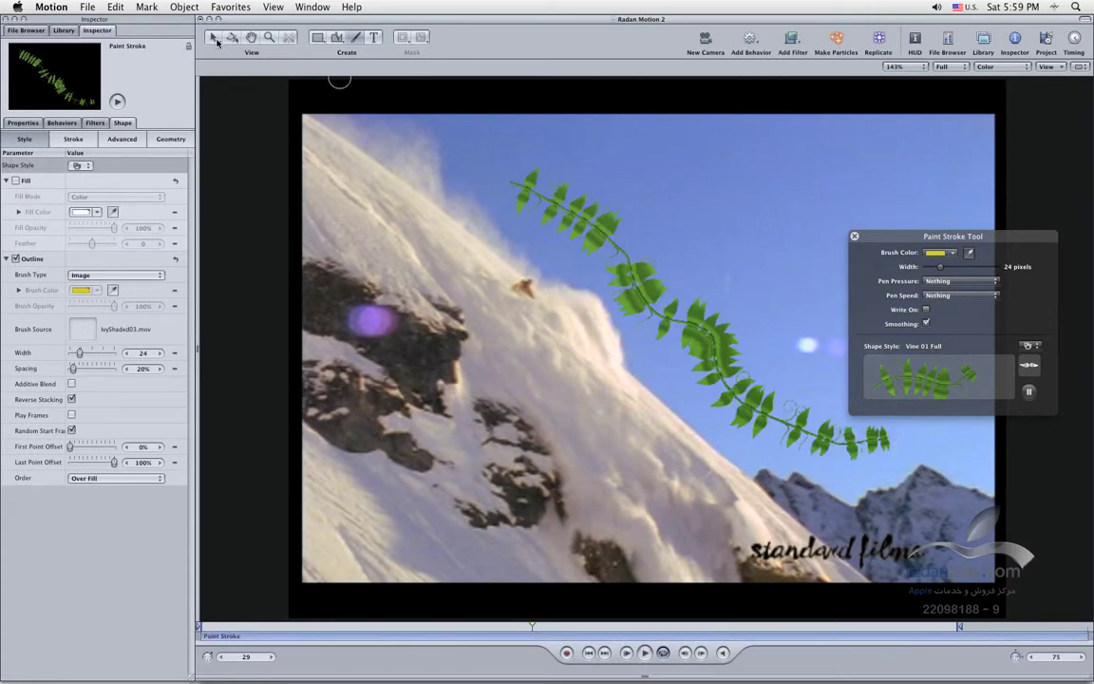
click(213, 38)
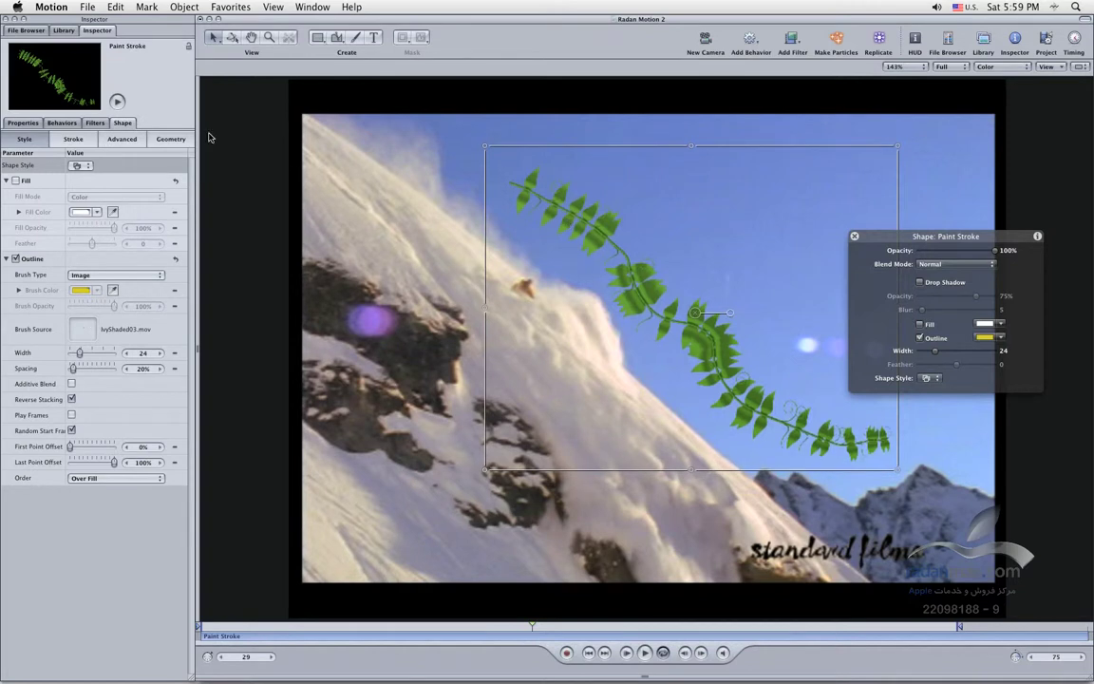
click(26, 30)
click(97, 30)
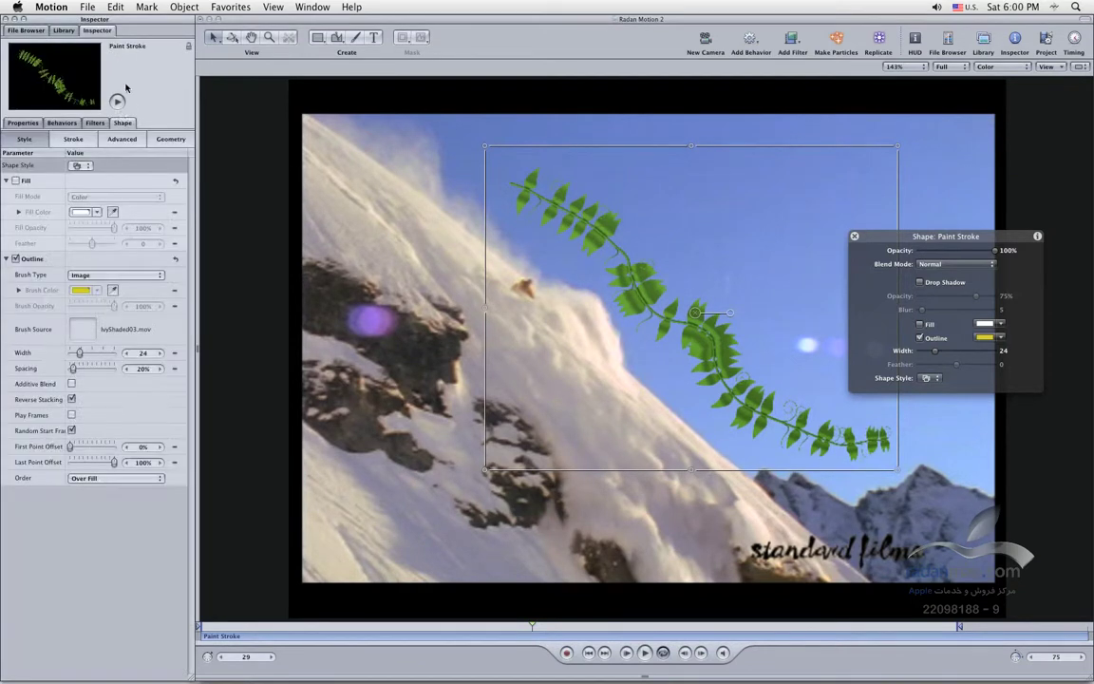
click(15, 124)
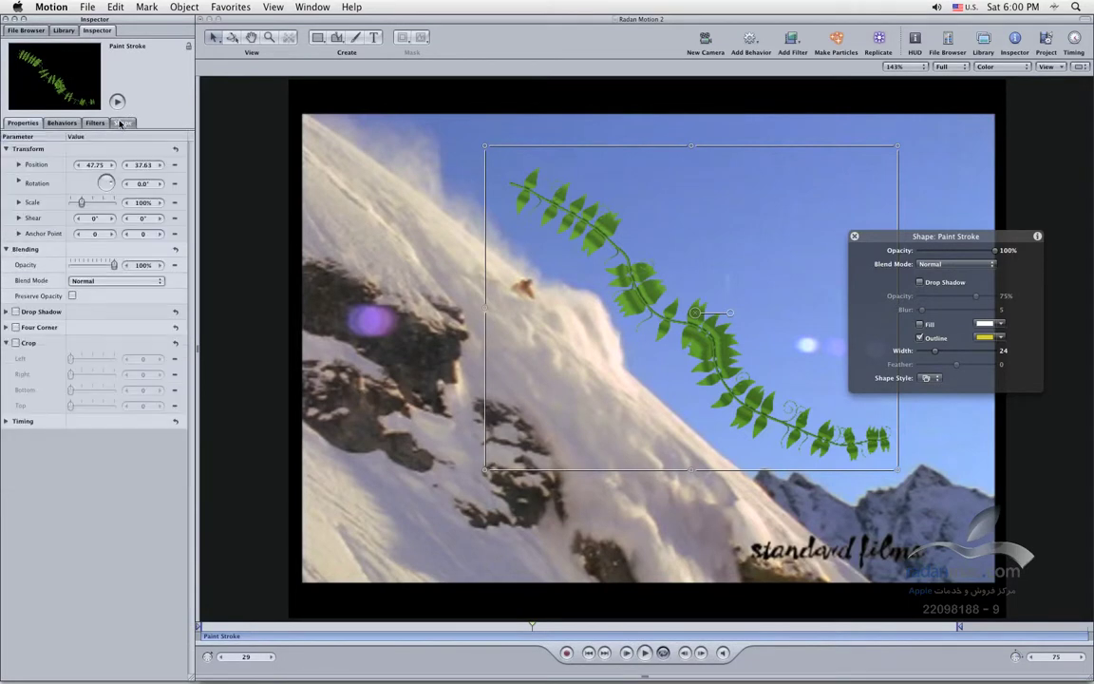
click(120, 123)
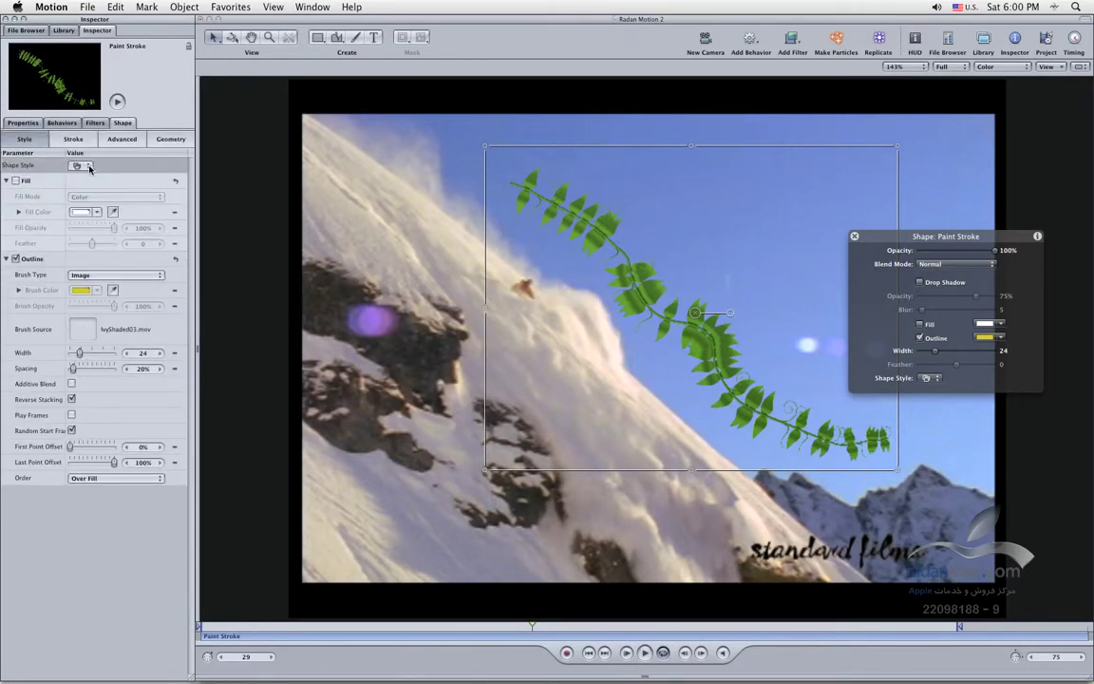
Restyle the painted vine stroke with a blue ink shape style
click(81, 166)
mouse_move(95, 210)
key(Escape)
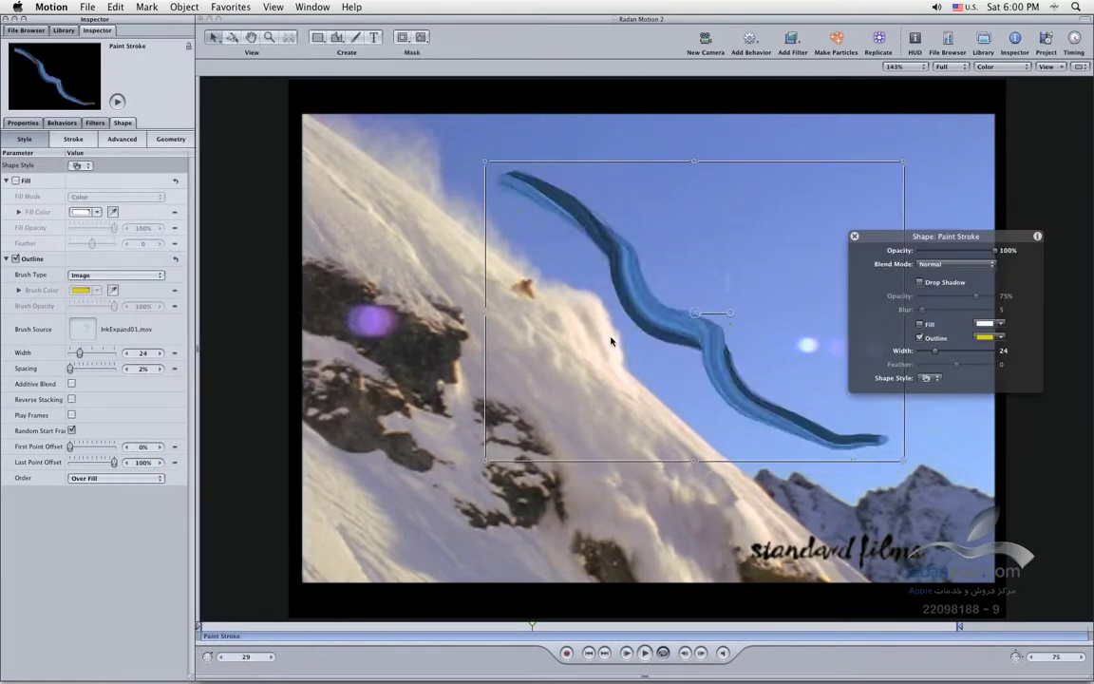
Apply the Ink Dilate 05 shape style from the Liquid category to the painted stroke and shift the floating shape controls slightly
click(84, 167)
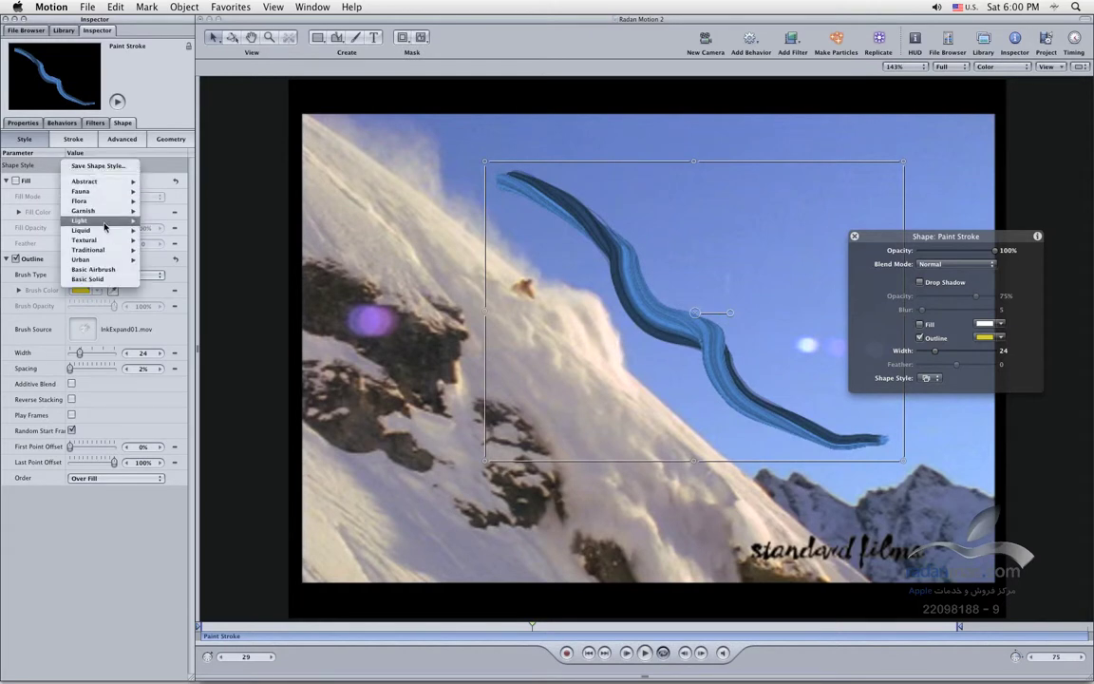
mouse_move(108, 231)
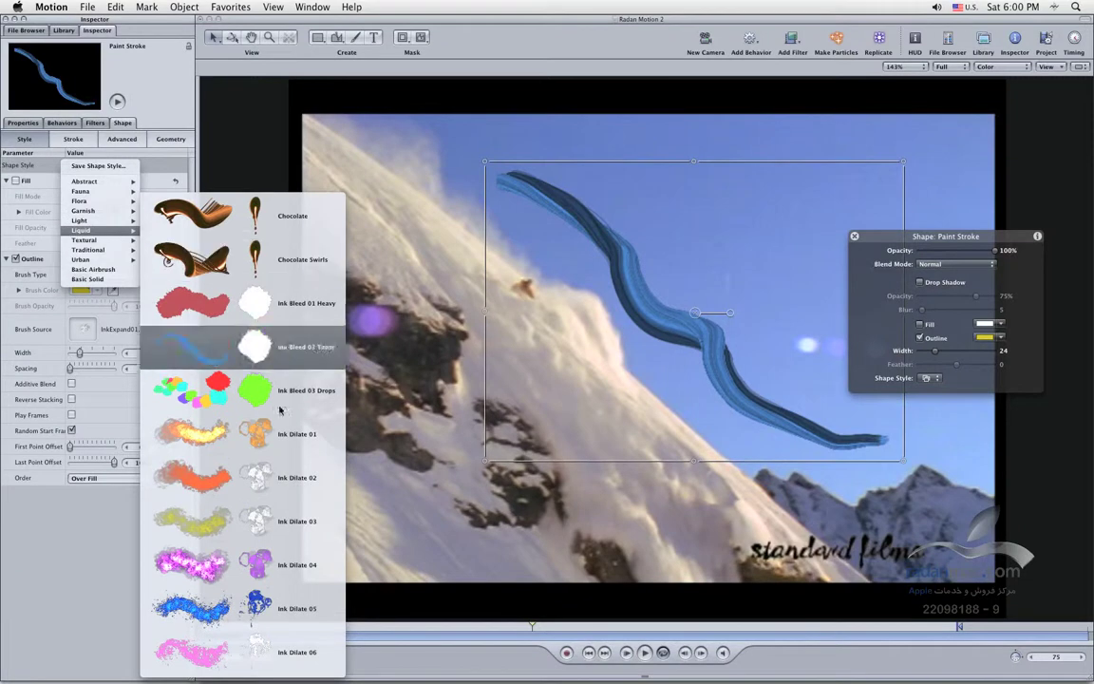
click(255, 596)
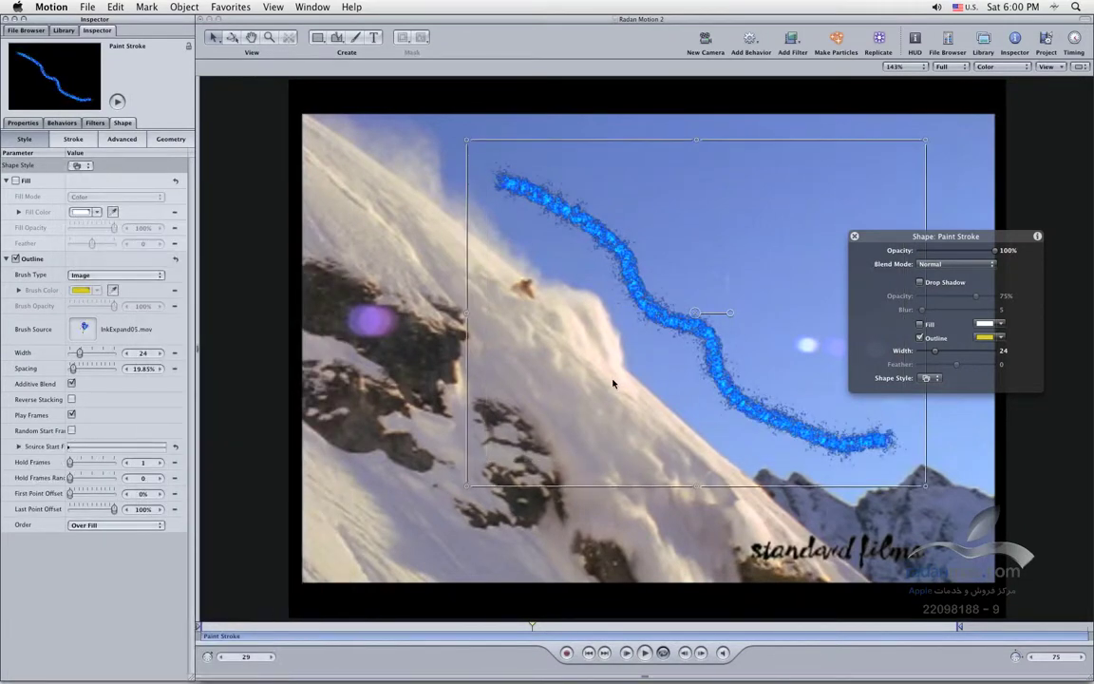
mouse_move(904, 232)
mouse_down()
mouse_move(896, 275)
mouse_move(909, 248)
mouse_move(851, 430)
mouse_move(890, 268)
mouse_move(876, 235)
mouse_up()
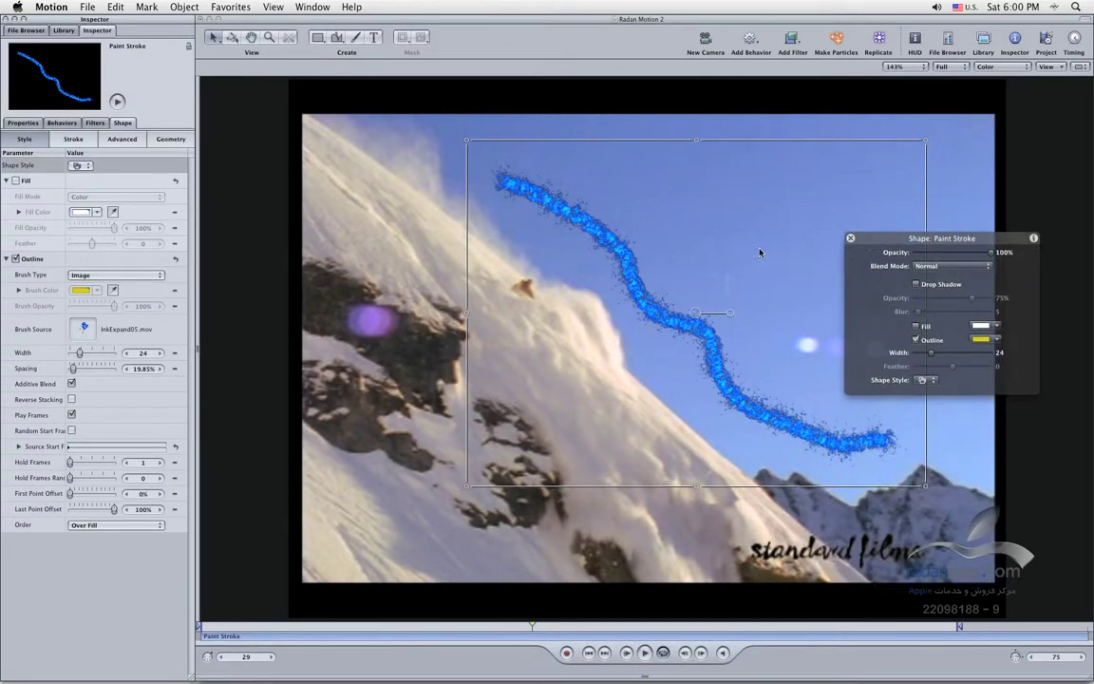